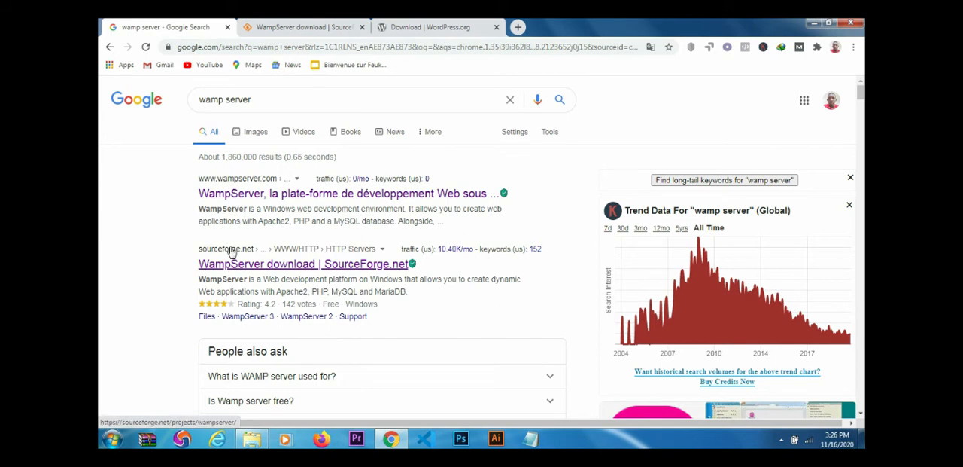
# - Review the WampServer download page on SourceForge and the WordPress 5.5.3 download on WordPress.org
pyautogui.click(305, 28)
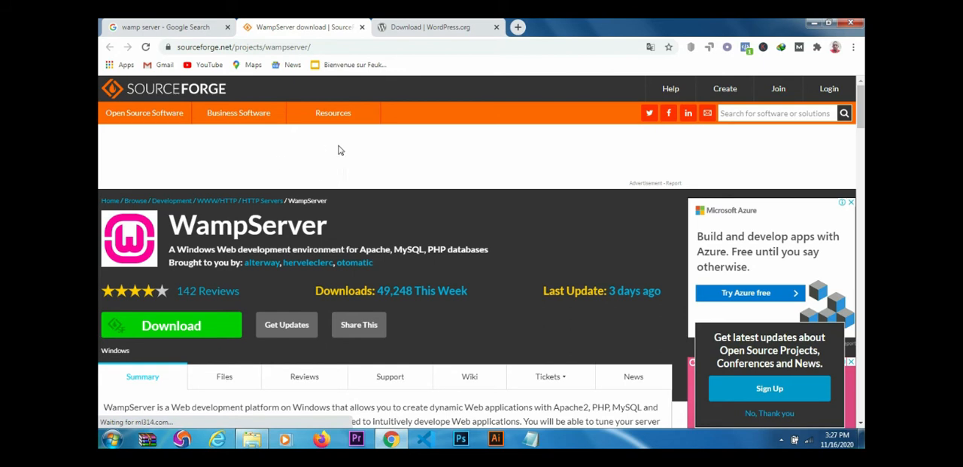
pyautogui.click(419, 28)
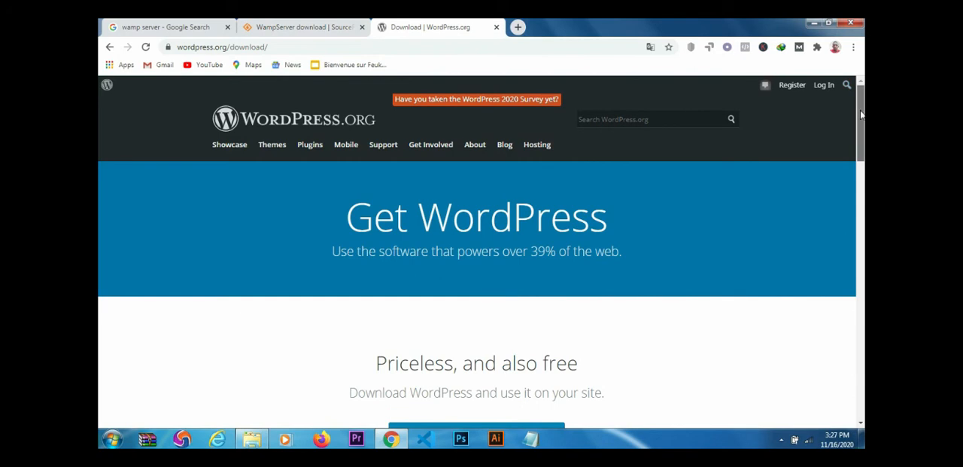
pyautogui.moveTo(861, 114); pyautogui.dragTo(861, 141)
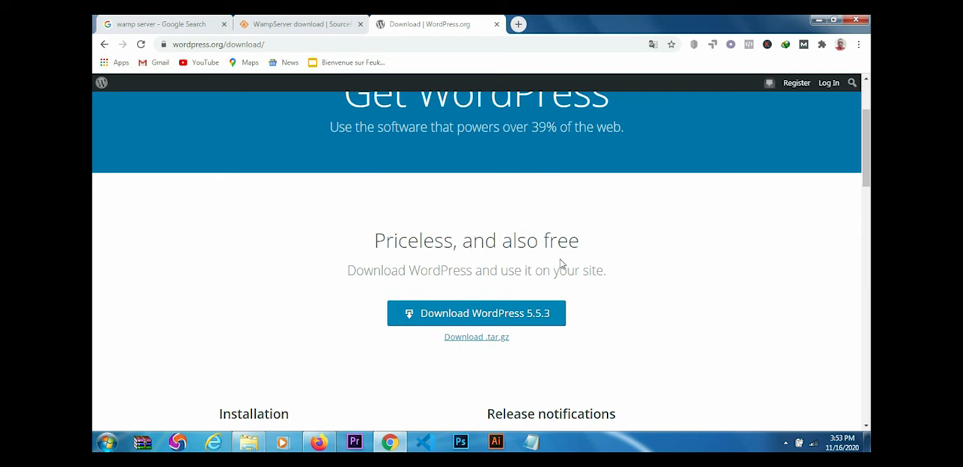
# - Locate the WordPress 5.5.3 zip archive and the extracted wordpress folder on the desktop
pyautogui.click(867, 444)
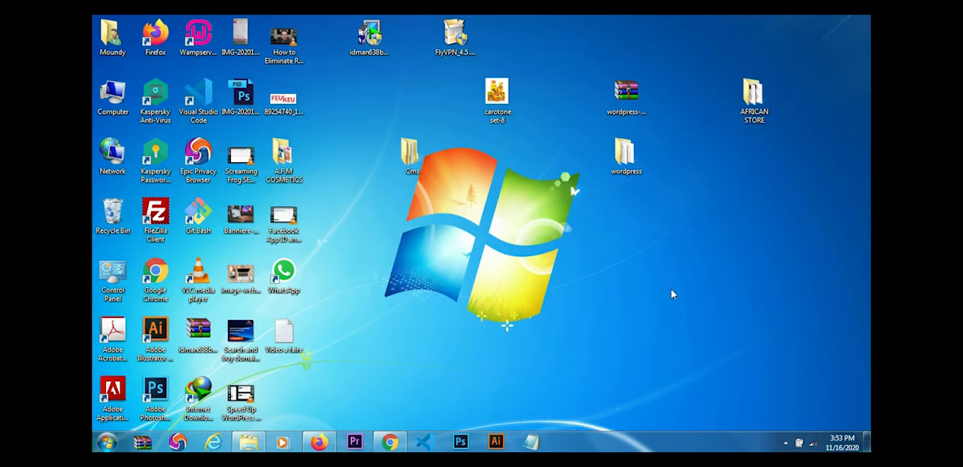
pyautogui.click(632, 105)
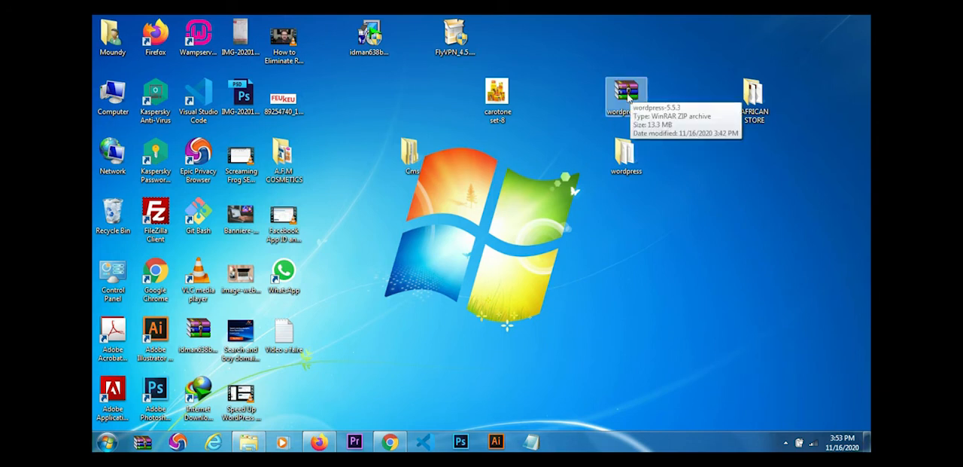
pyautogui.click(627, 160)
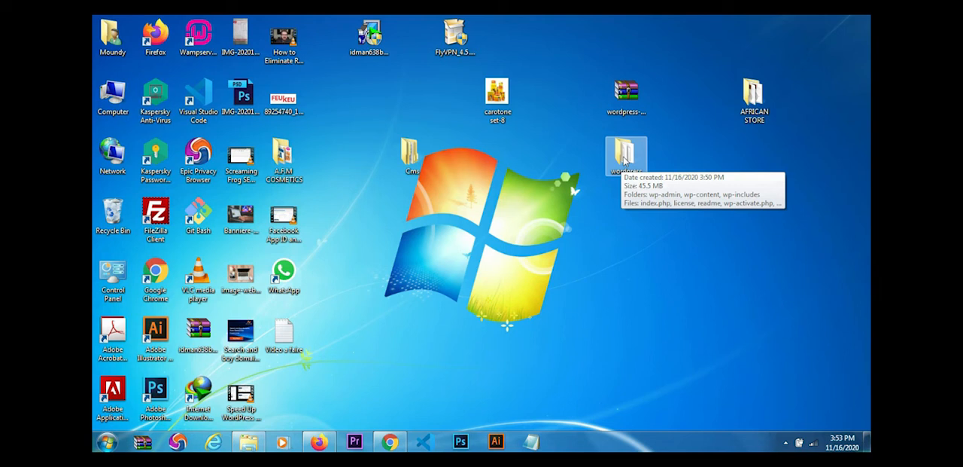
pyautogui.click(249, 443)
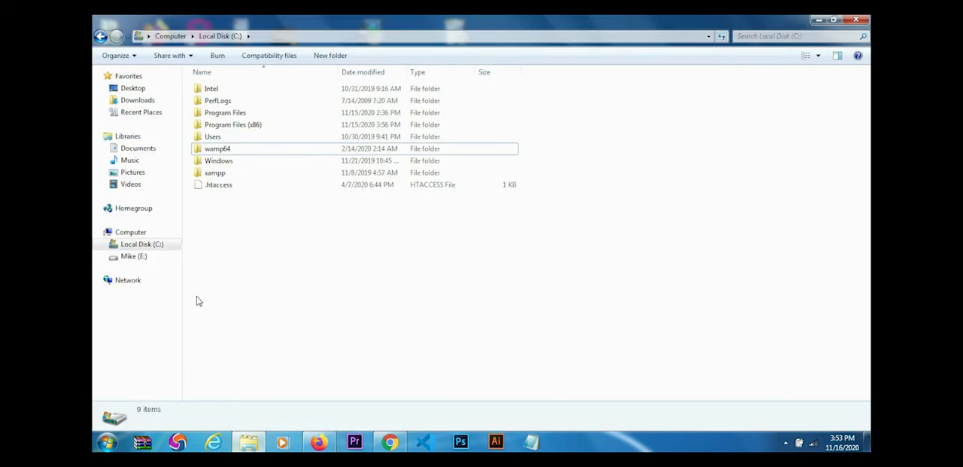
pyautogui.click(139, 248)
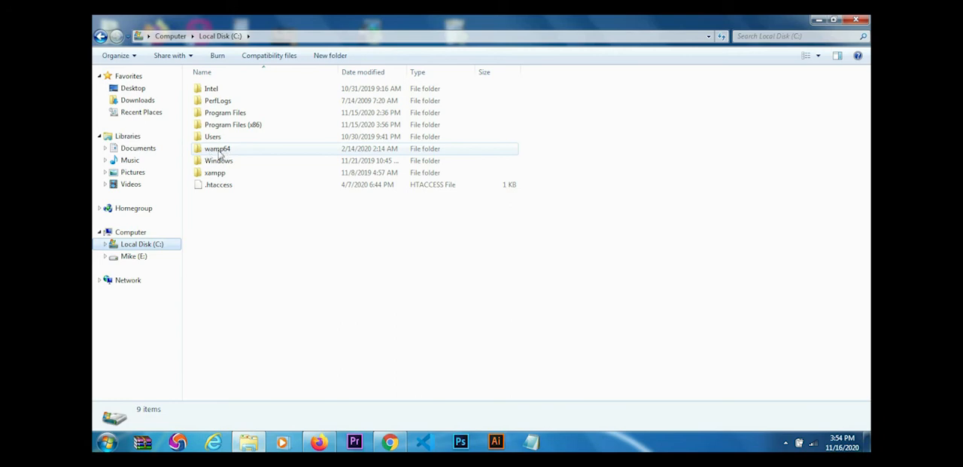
pyautogui.moveTo(222, 153)
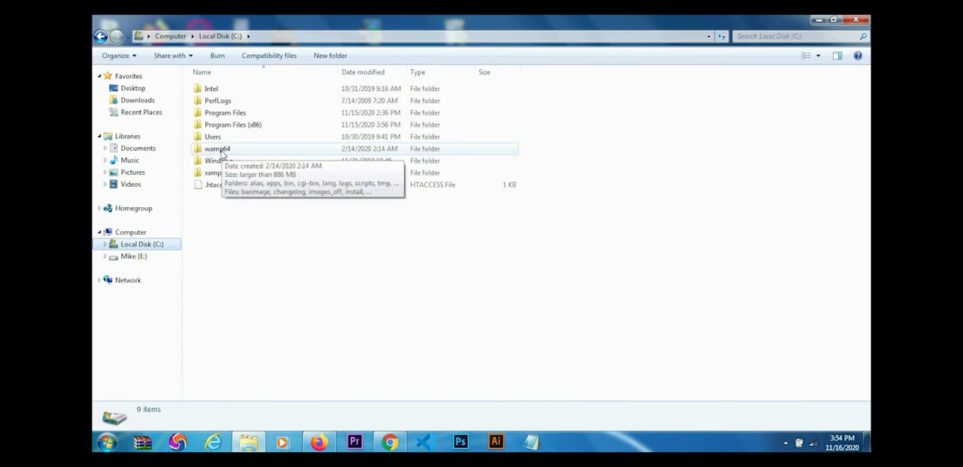
pyautogui.doubleClick(213, 150)
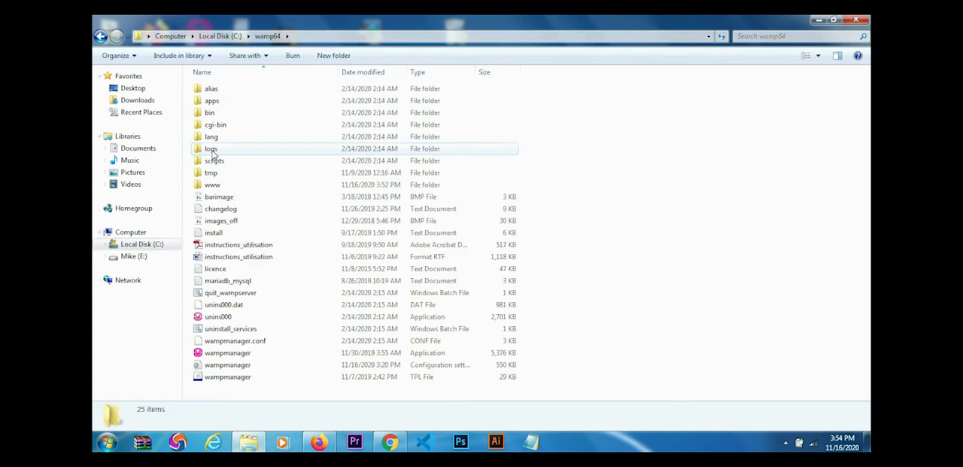
pyautogui.doubleClick(210, 186)
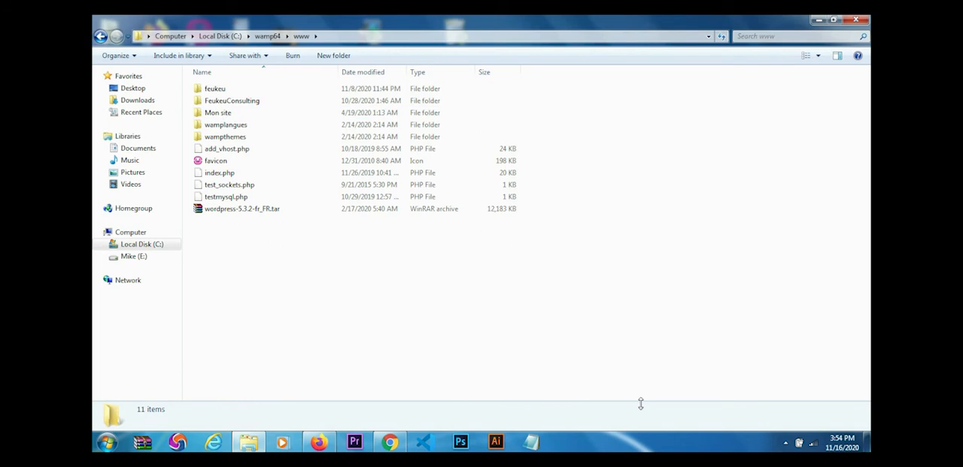
# - Check that WampServer is running, then switch to Firefox and reload the localhost page to view the project list
pyautogui.click(786, 444)
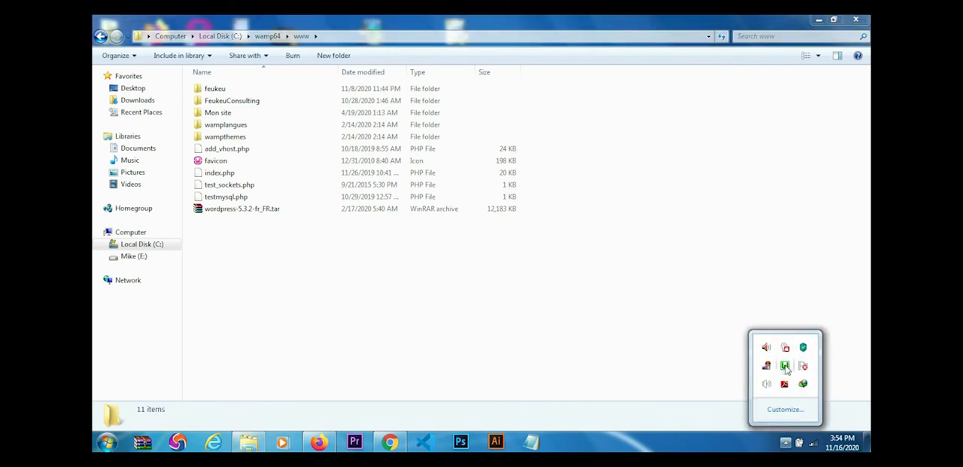
pyautogui.click(785, 367)
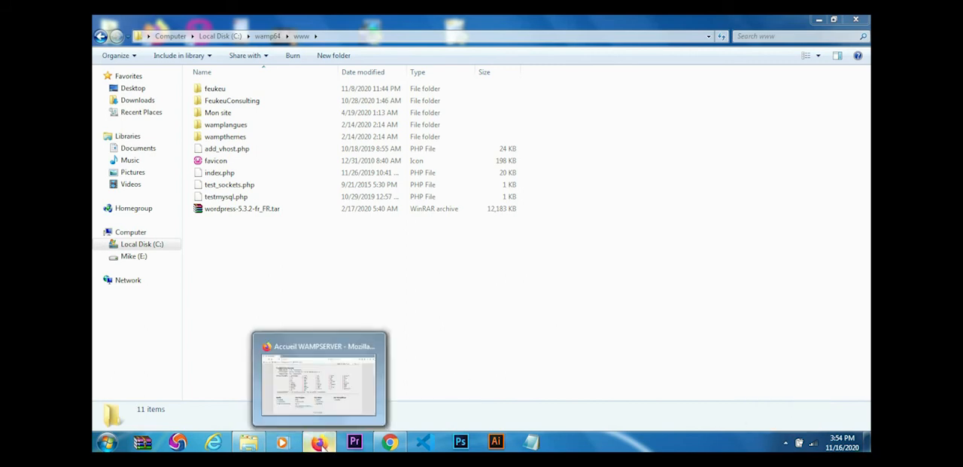
pyautogui.click(320, 443)
pyautogui.click(140, 45)
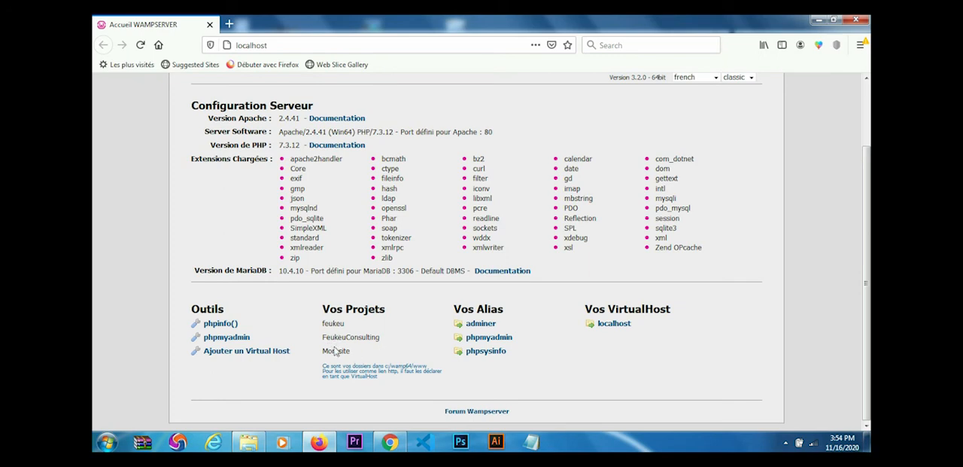
pyautogui.click(248, 442)
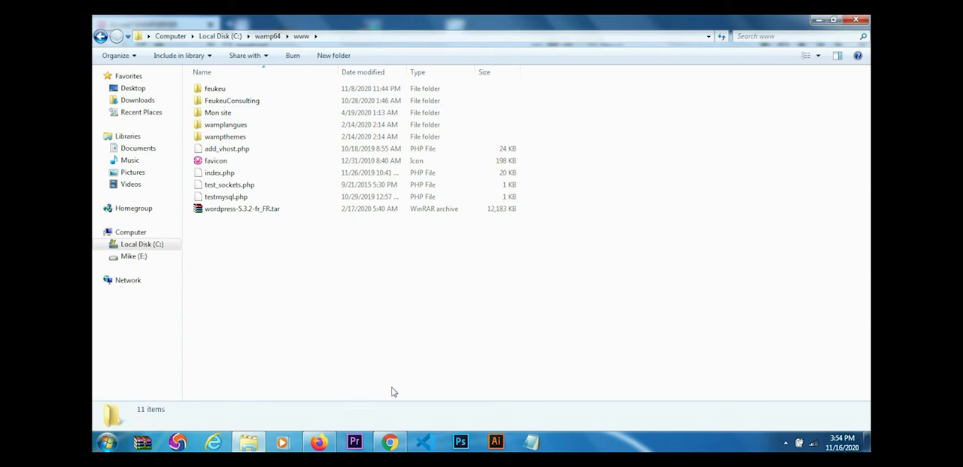
pyautogui.click(867, 441)
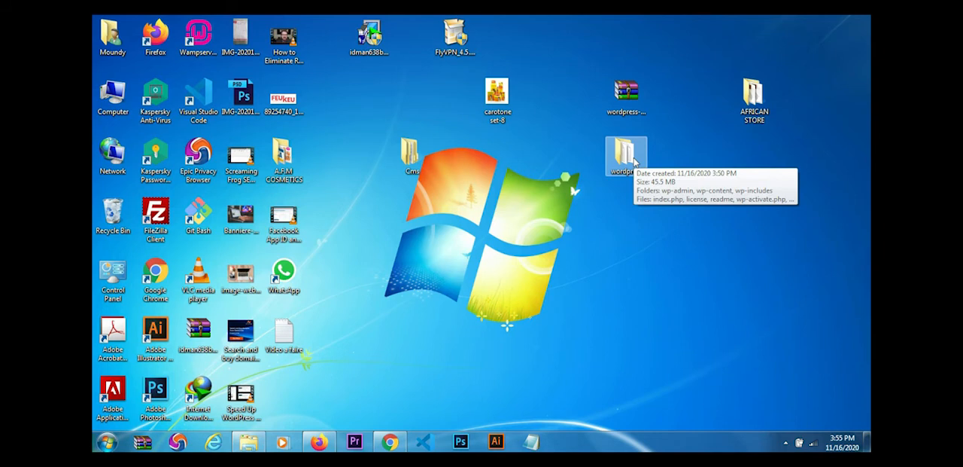
pyautogui.rightClick(625, 110)
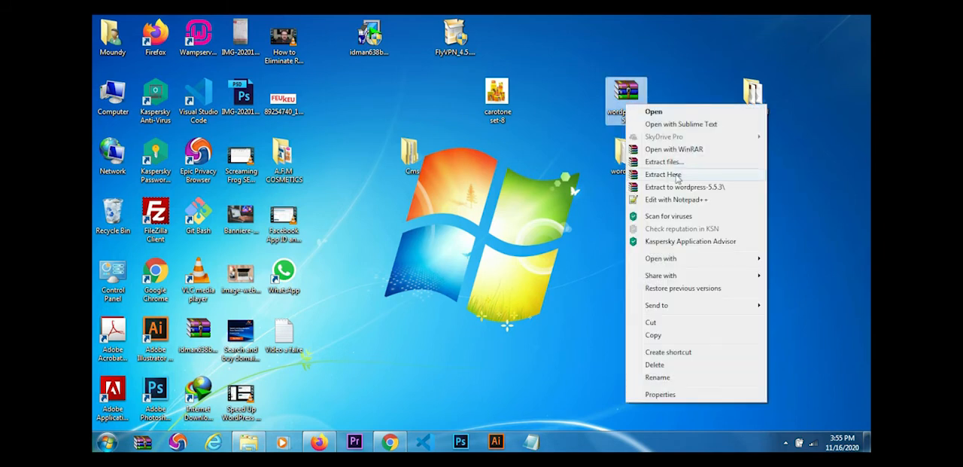
pyautogui.click(583, 175)
pyautogui.click(630, 162)
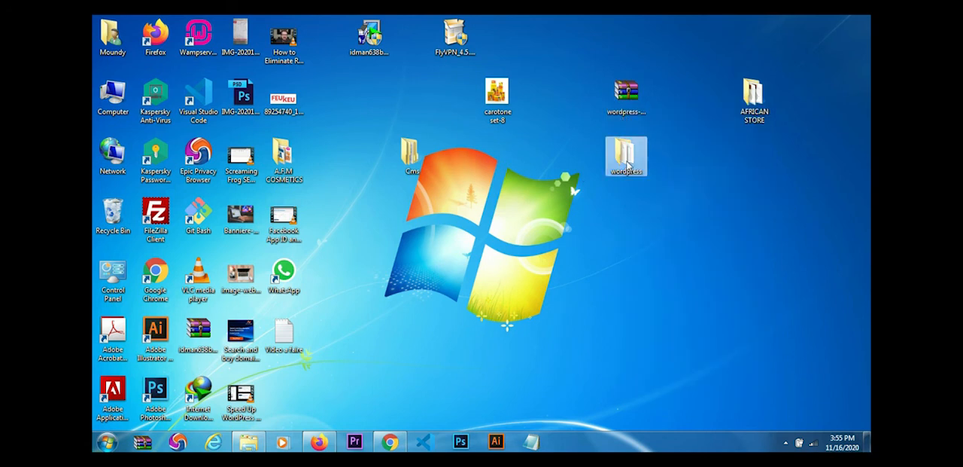
pyautogui.click(248, 442)
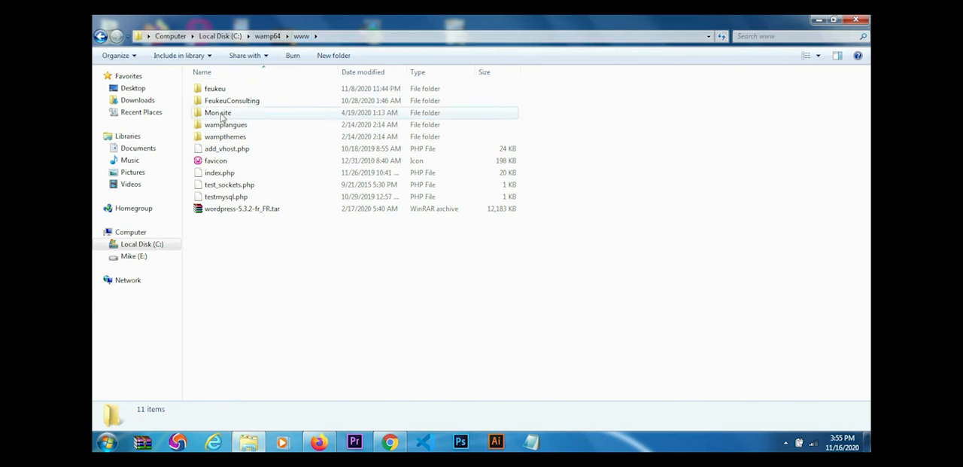
pyautogui.rightClick(231, 246)
pyautogui.click(263, 322)
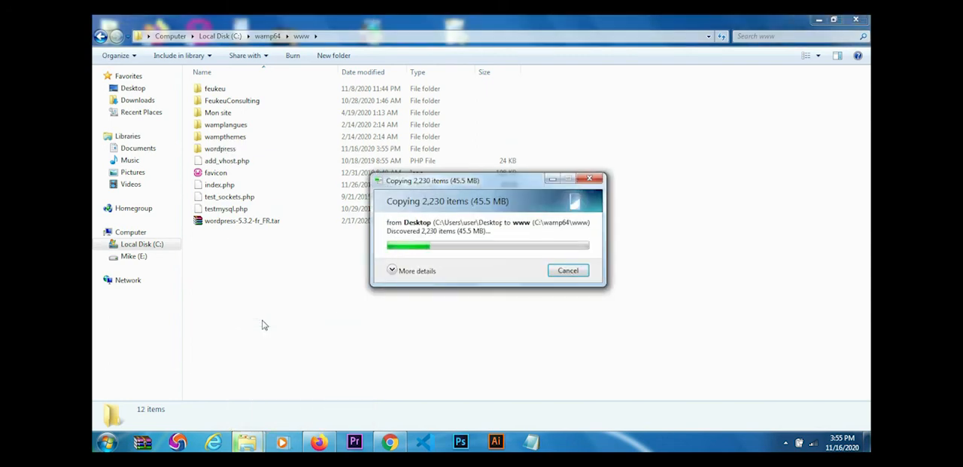
# - Rename the copied wordpress folder in www as MonSite2
pyautogui.press('F2')
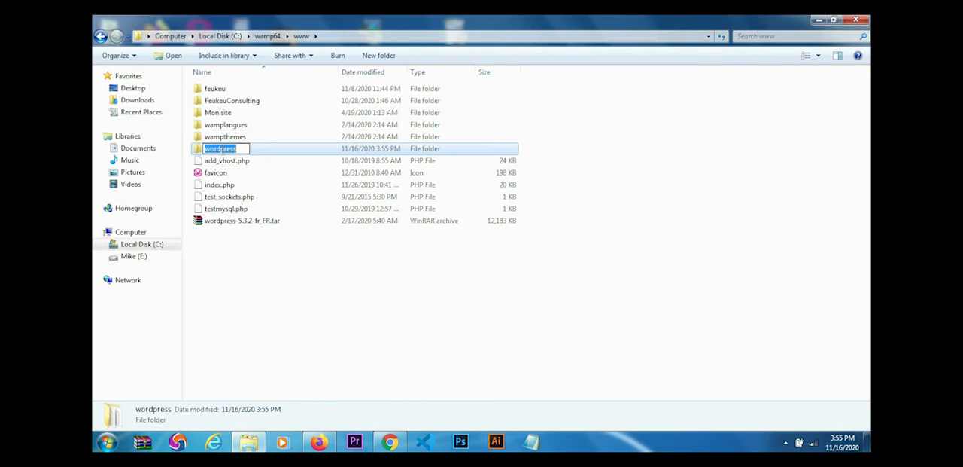
pyautogui.write('Mon')
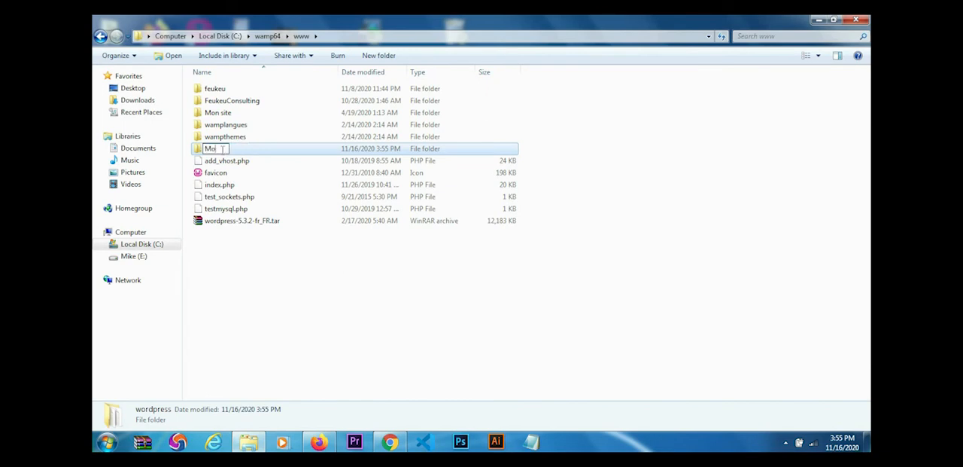
pyautogui.write('Site2')
pyautogui.press('Return')
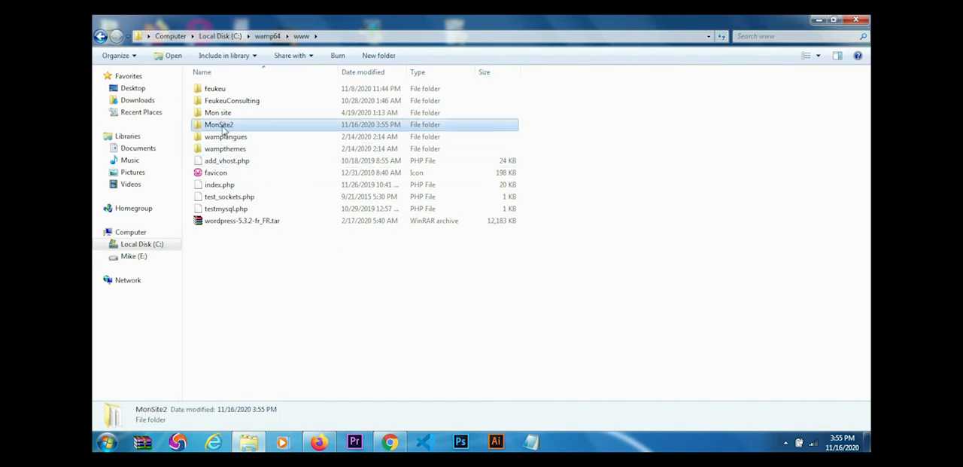
# - Switch to Firefox and reload the localhost page to check the project list for the MonSite2 folder
pyautogui.click(322, 440)
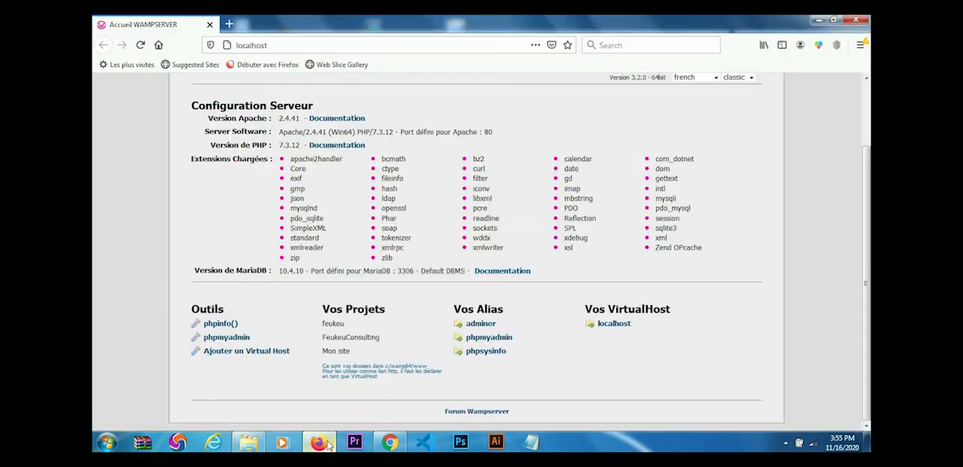
pyautogui.click(140, 46)
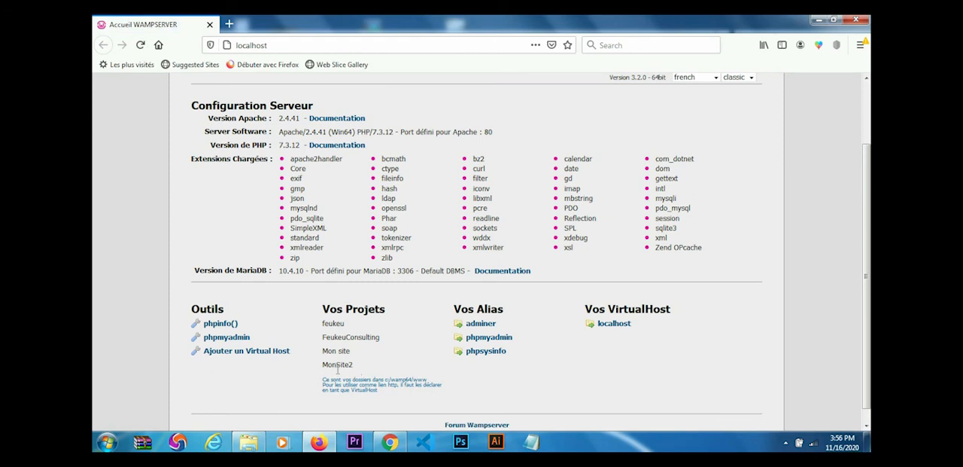
# - Open wp-config-sample.php from the MonSite2 folder in Notepad++ and go to its MySQL database settings
pyautogui.click(251, 444)
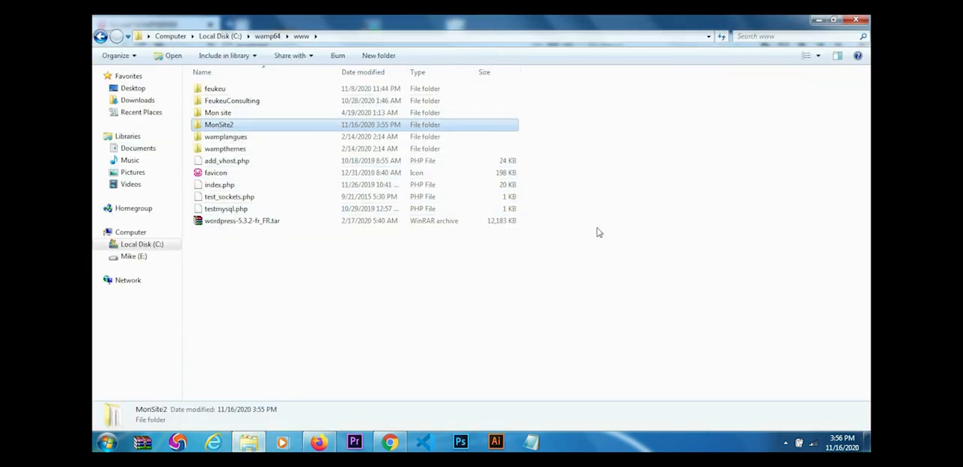
pyautogui.doubleClick(226, 127)
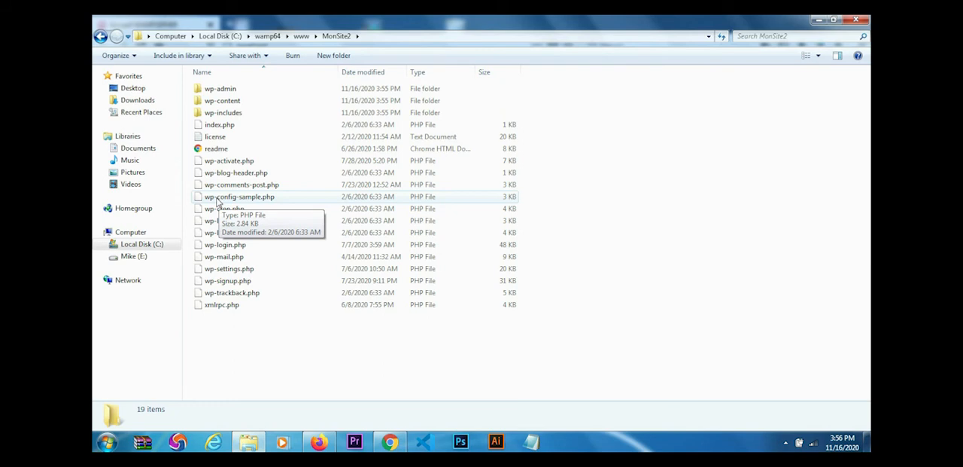
pyautogui.rightClick(218, 202)
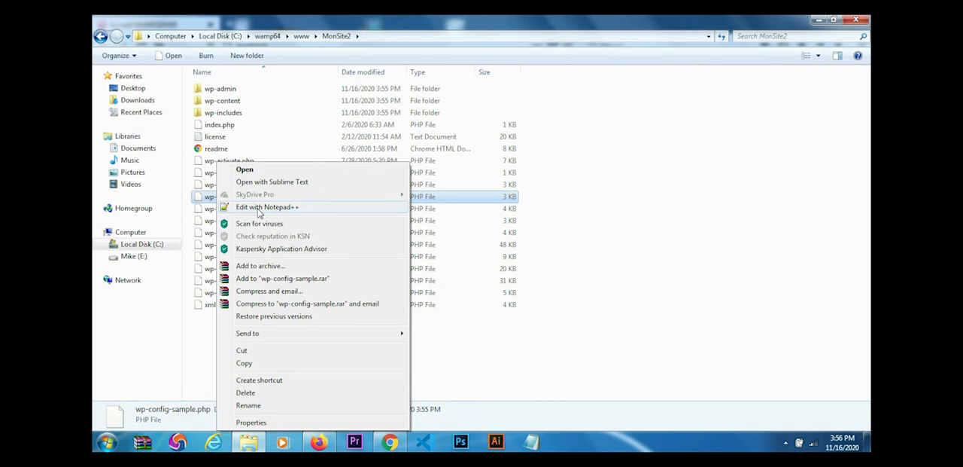
pyautogui.click(258, 210)
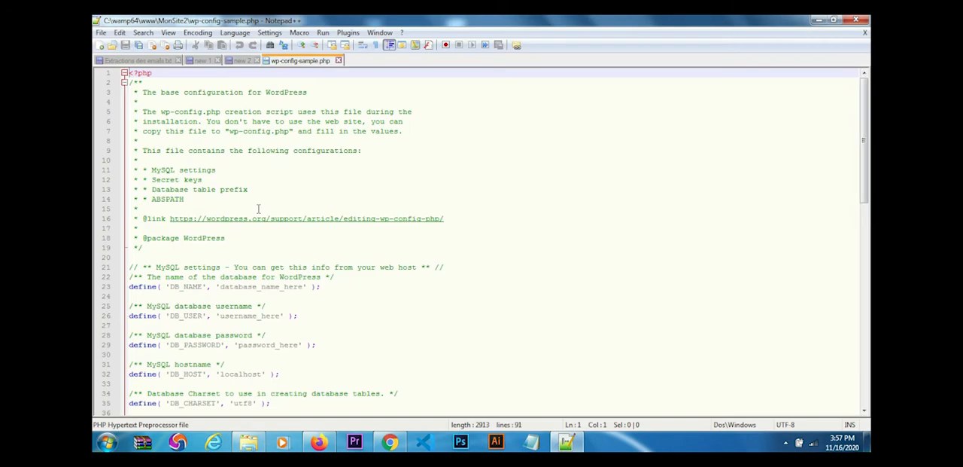
pyautogui.moveTo(867, 163); pyautogui.dragTo(867, 209)
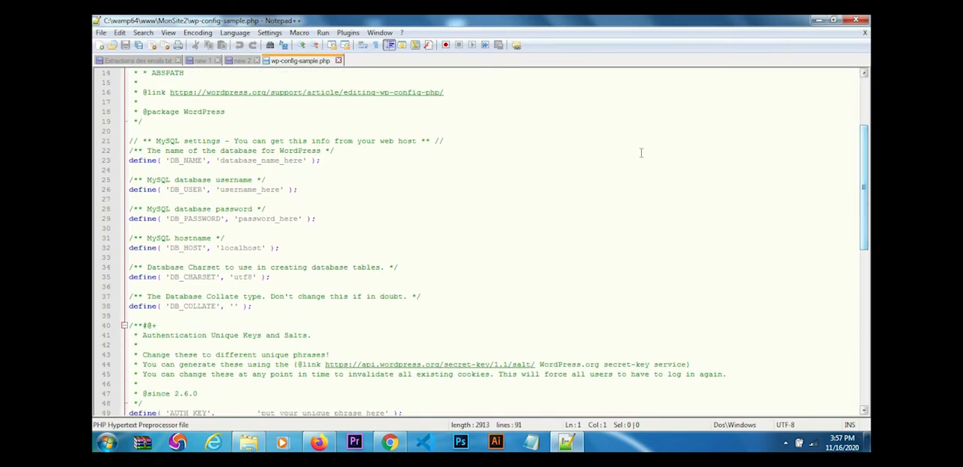
pyautogui.click(150, 199)
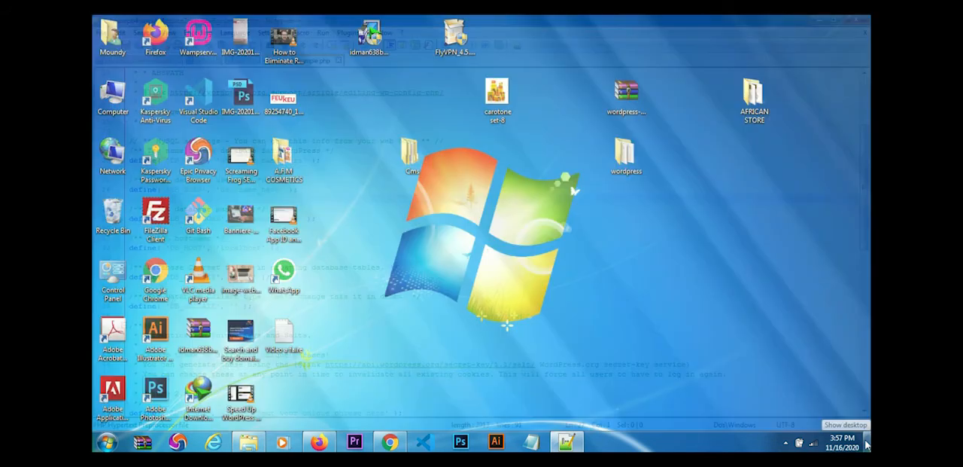
# - Switch to the WampServer localhost page in Firefox and open phpMyAdmin in a new tab
pyautogui.click(867, 444)
pyautogui.click(868, 444)
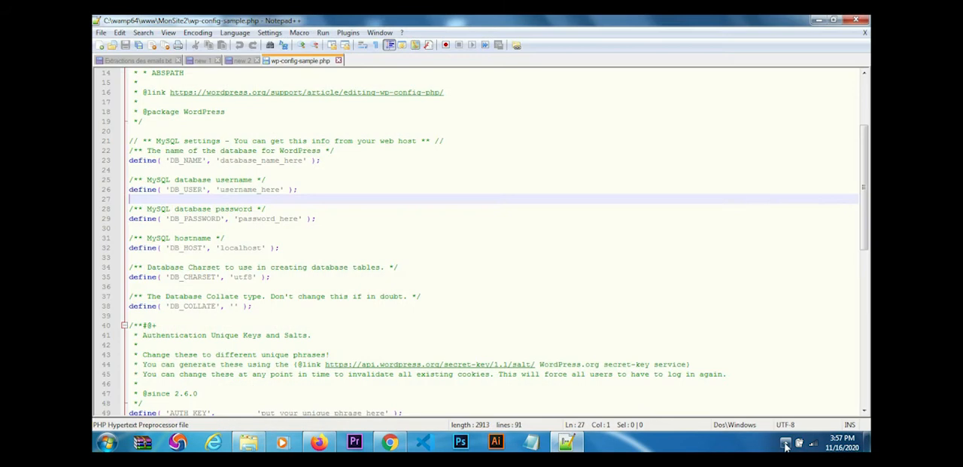
pyautogui.click(785, 442)
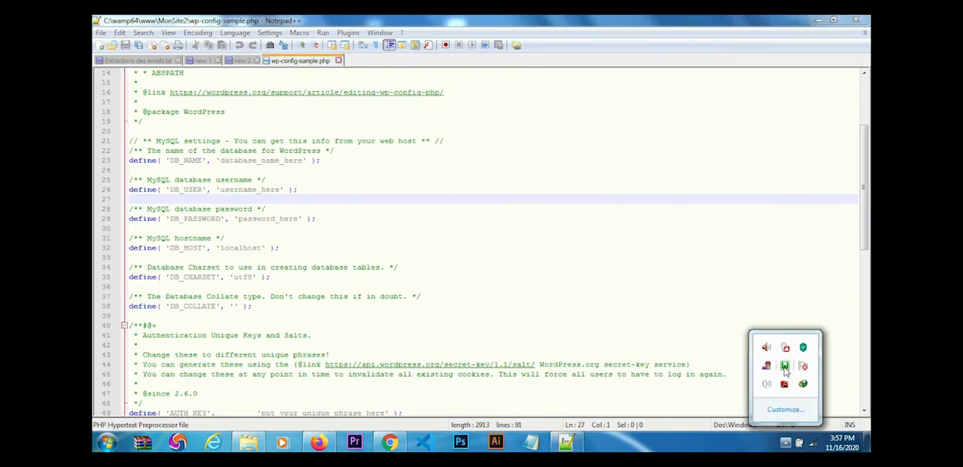
pyautogui.click(785, 367)
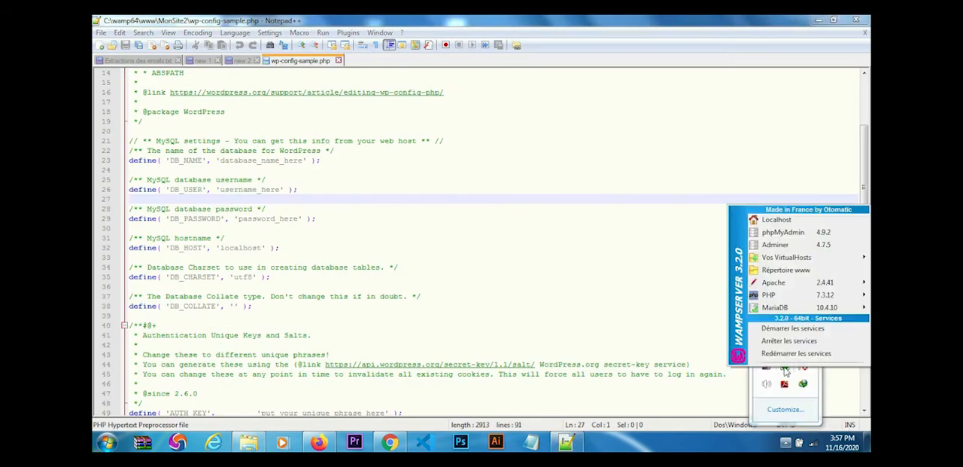
pyautogui.click(794, 235)
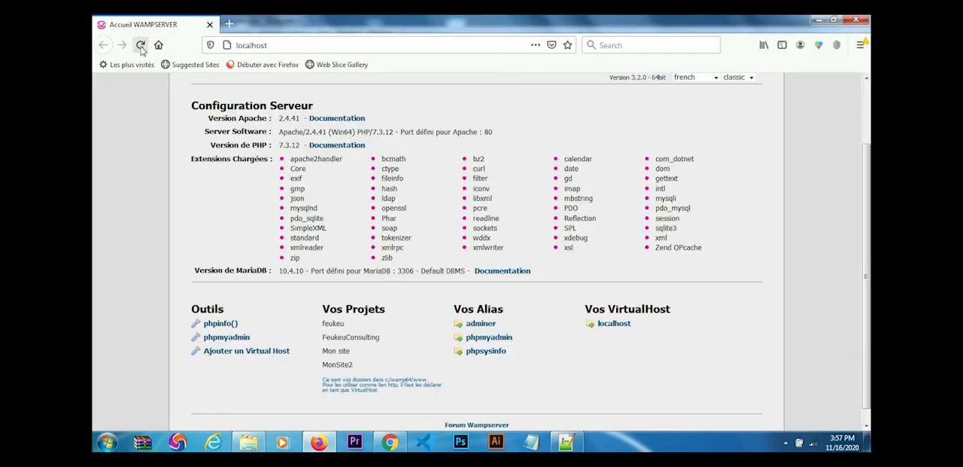
pyautogui.middleClick(220, 340)
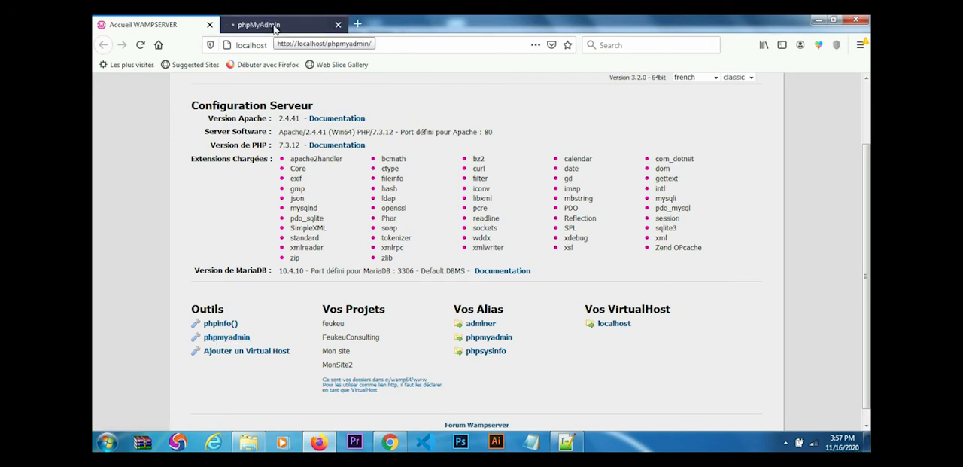
# - Switch to the phpMyAdmin login page and replace the prefilled username with root
pyautogui.click(274, 24)
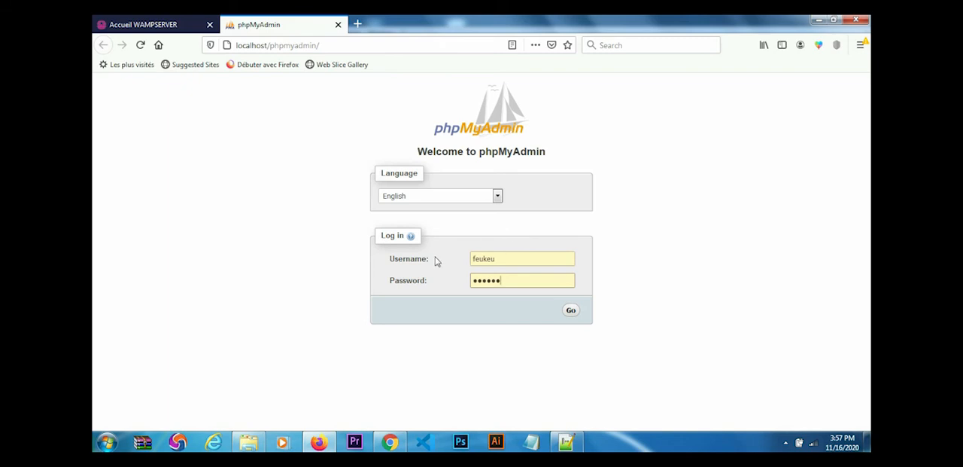
pyautogui.click(501, 259)
pyautogui.press('BackSpace')
pyautogui.press('BackSpace')
pyautogui.press('BackSpace')
pyautogui.press('BackSpace')
pyautogui.press('BackSpace')
pyautogui.press('BackSpace')
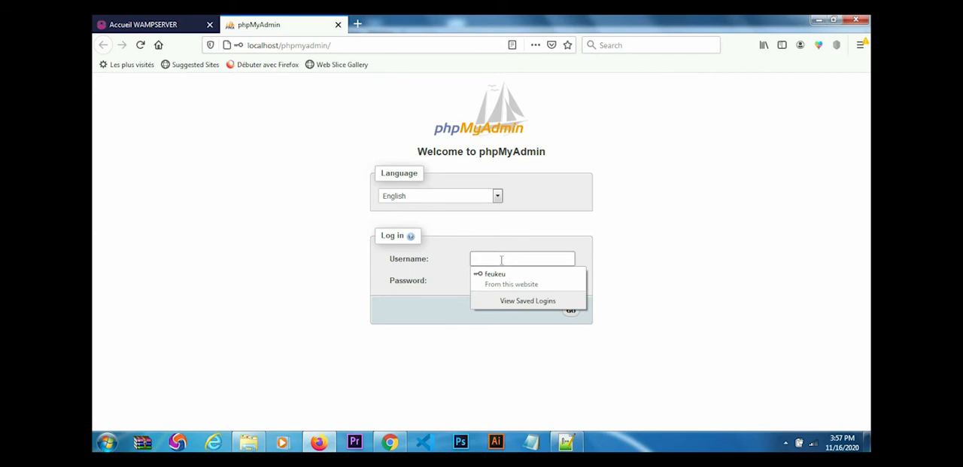
pyautogui.write('root')
pyautogui.click(607, 265)
# - Clear the prefilled password, leaving the field blank, and log in to phpMyAdmin
pyautogui.click(511, 280)
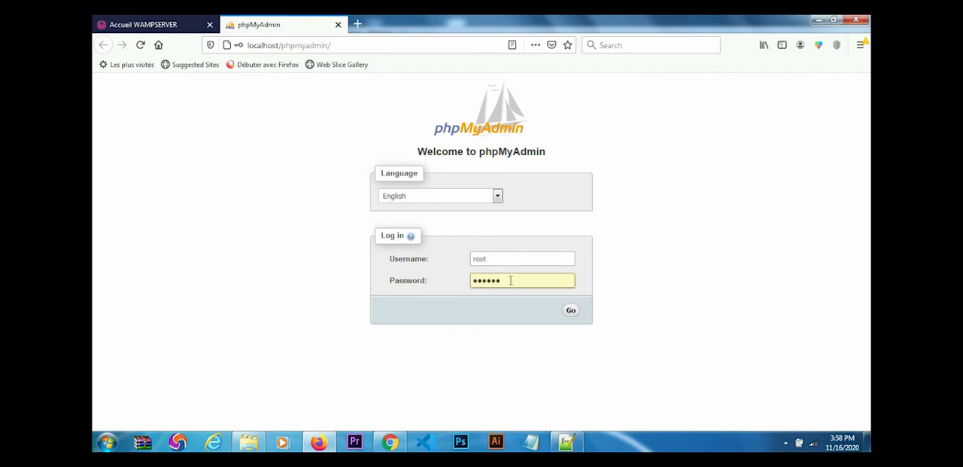
pyautogui.press('BackSpace')
pyautogui.press('BackSpace')
pyautogui.press('BackSpace')
pyautogui.press('BackSpace')
pyautogui.press('BackSpace')
pyautogui.press('BackSpace')
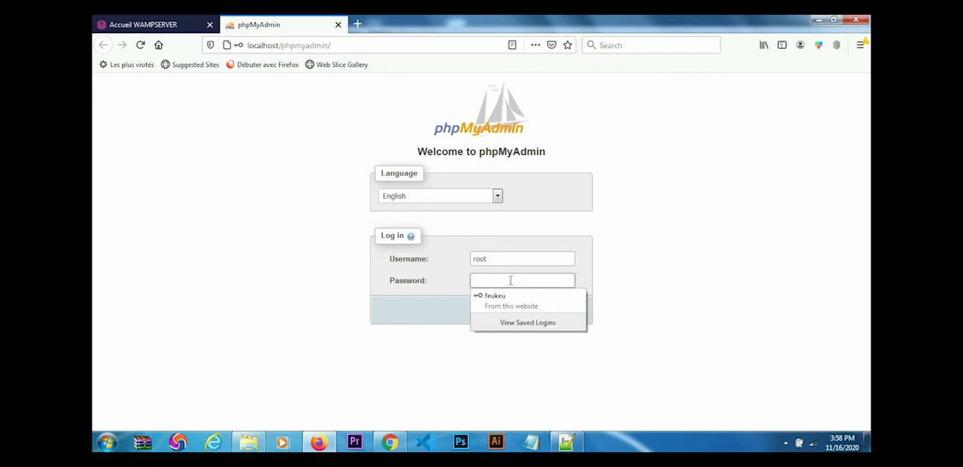
pyautogui.click(681, 270)
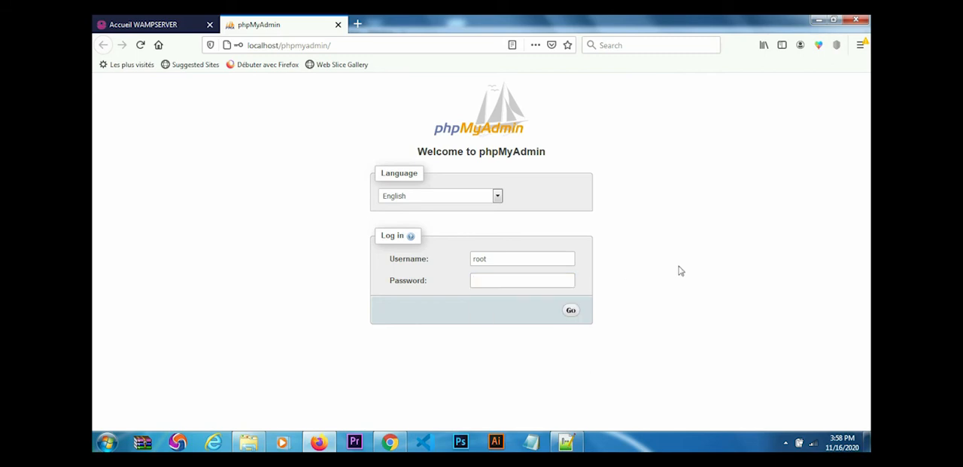
pyautogui.click(570, 313)
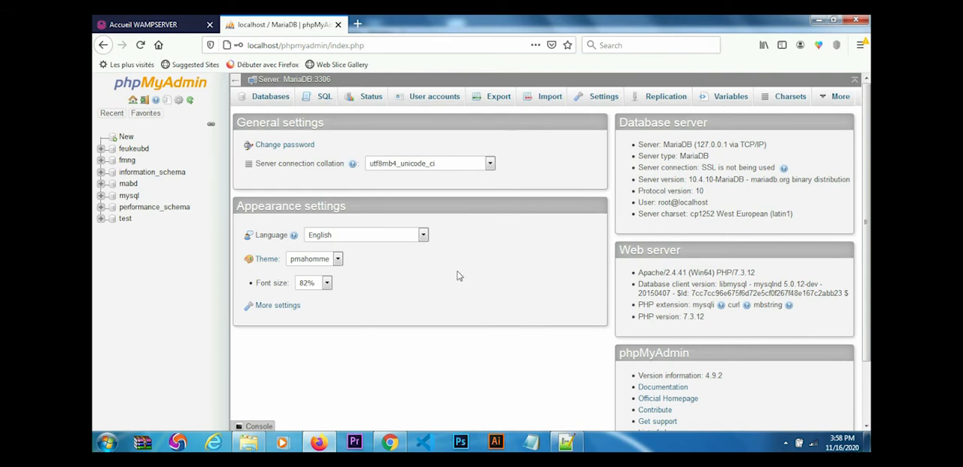
# - Open the WampServer menu among the hidden notification icons to view its phpMyAdmin and service entries
pyautogui.click(785, 444)
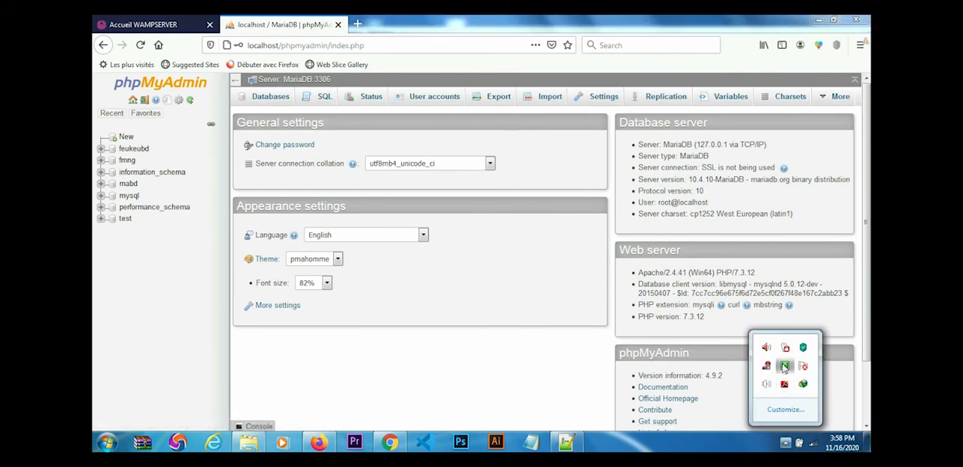
pyautogui.click(785, 366)
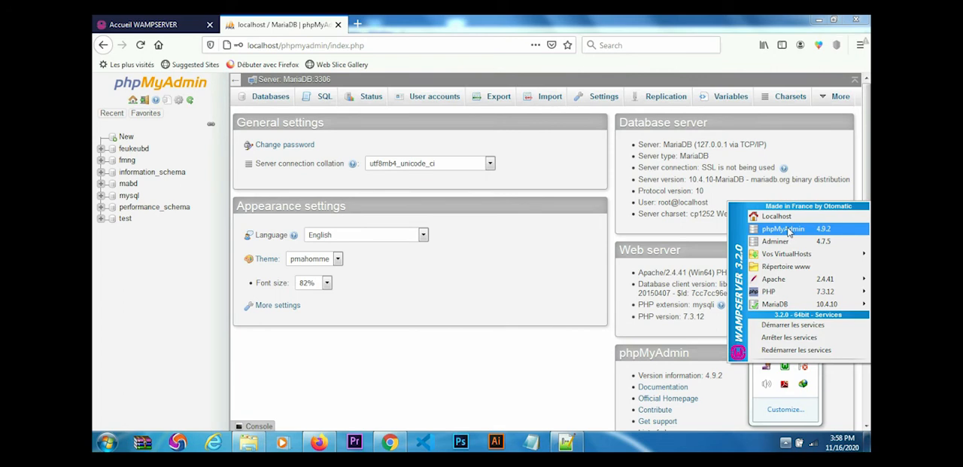
# - Create a database named toto with the utf8_general_ci collation and open its structure
pyautogui.click(127, 137)
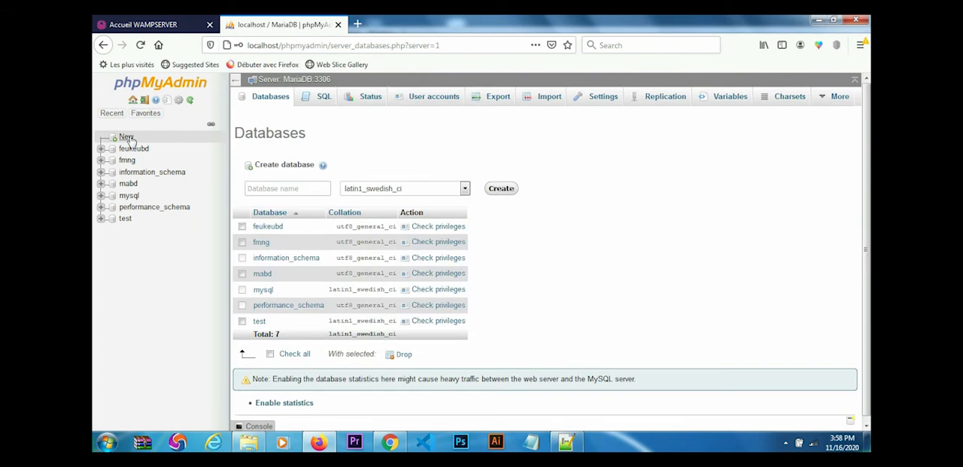
pyautogui.click(296, 188)
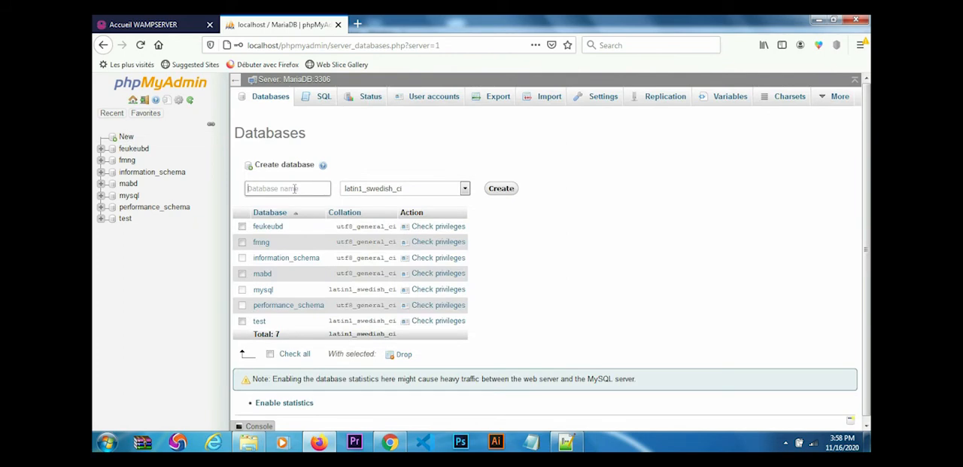
pyautogui.write('Toto')
pyautogui.doubleClick(255, 187)
pyautogui.click(465, 189)
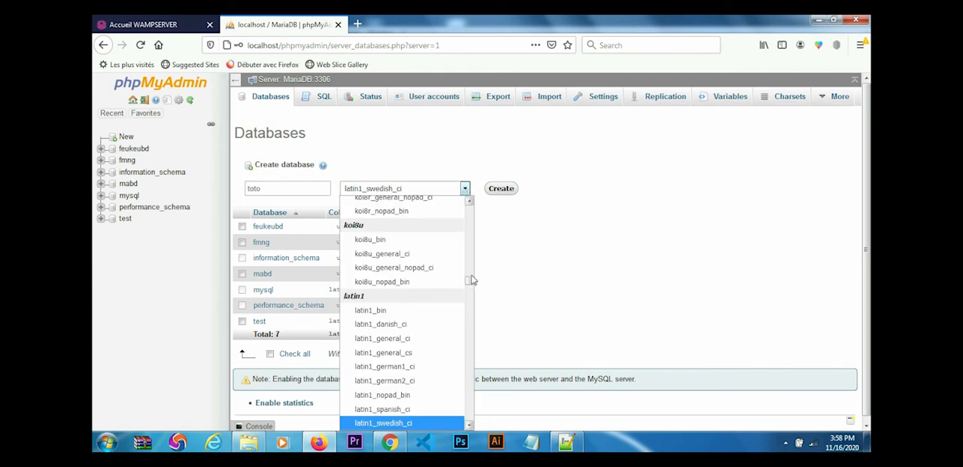
pyautogui.scroll(1, 470, 283)
pyautogui.moveTo(469, 282); pyautogui.dragTo(471, 387)
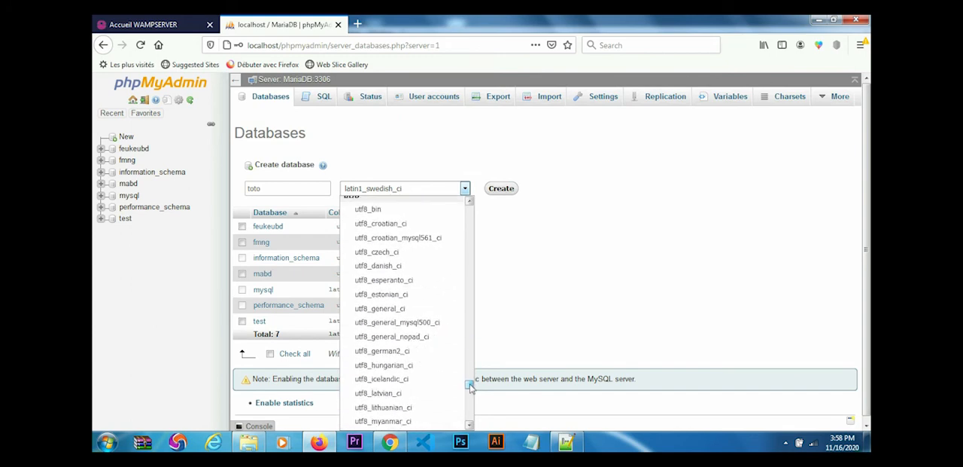
pyautogui.click(404, 310)
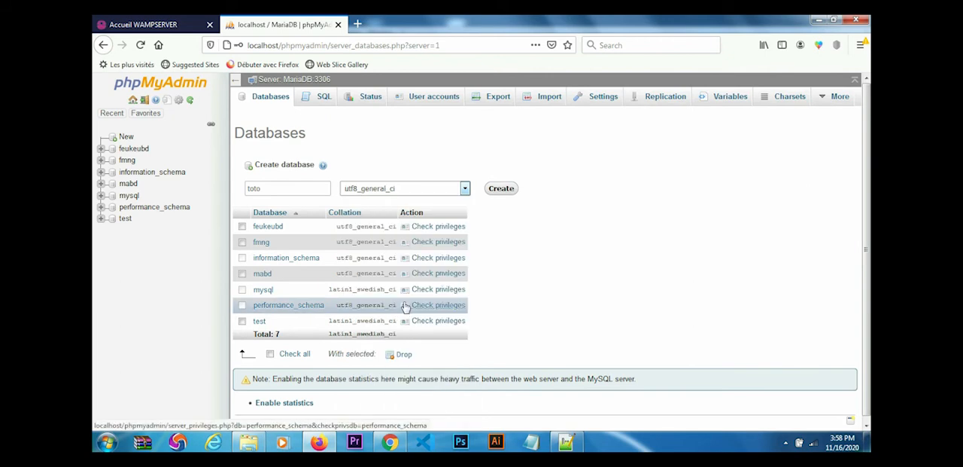
pyautogui.click(501, 189)
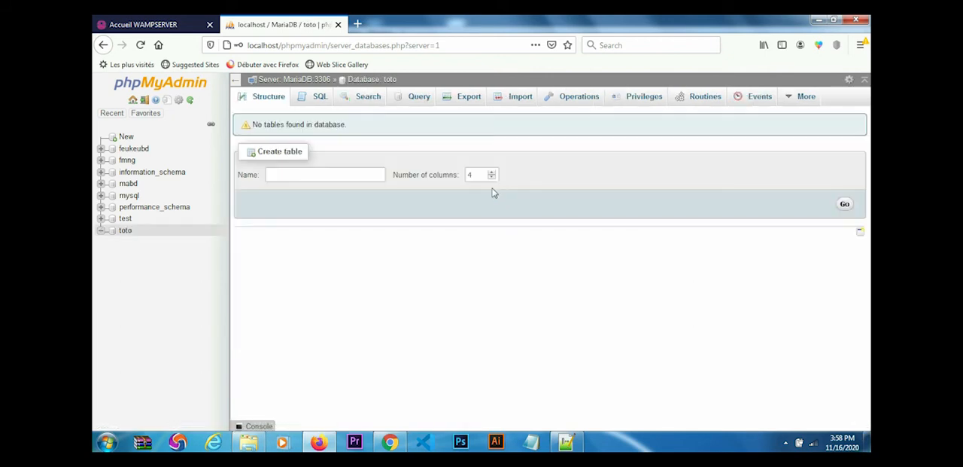
pyautogui.click(125, 232)
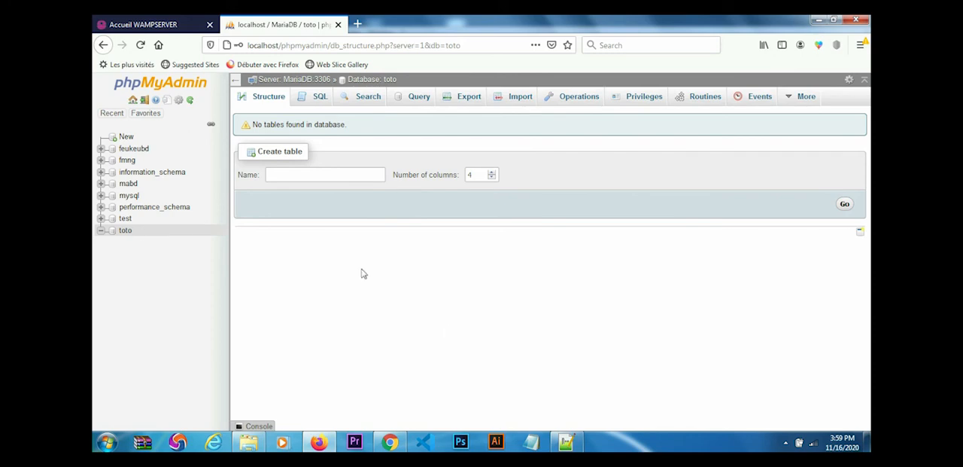
# - Switch to Notepad++, set DB_NAME to toto in wp-config-sample.php, and check the name against the database in phpMyAdmin
pyautogui.click(566, 442)
pyautogui.click(219, 160)
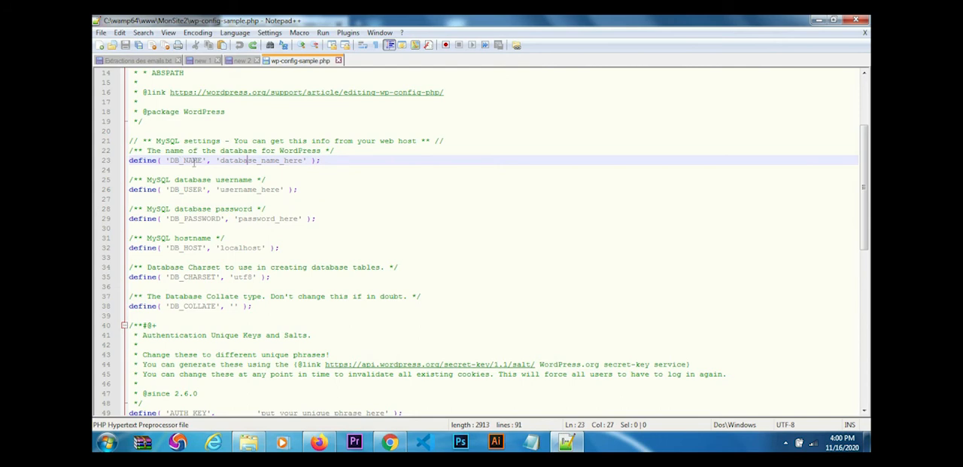
pyautogui.click(219, 160)
pyautogui.keyDown('shift'); pyautogui.click(304, 161); pyautogui.keyUp('shift')
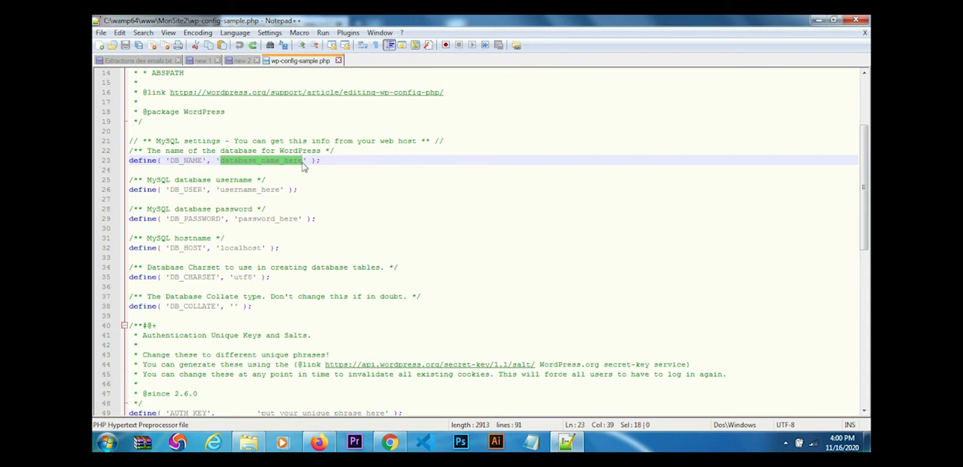
pyautogui.write('toto')
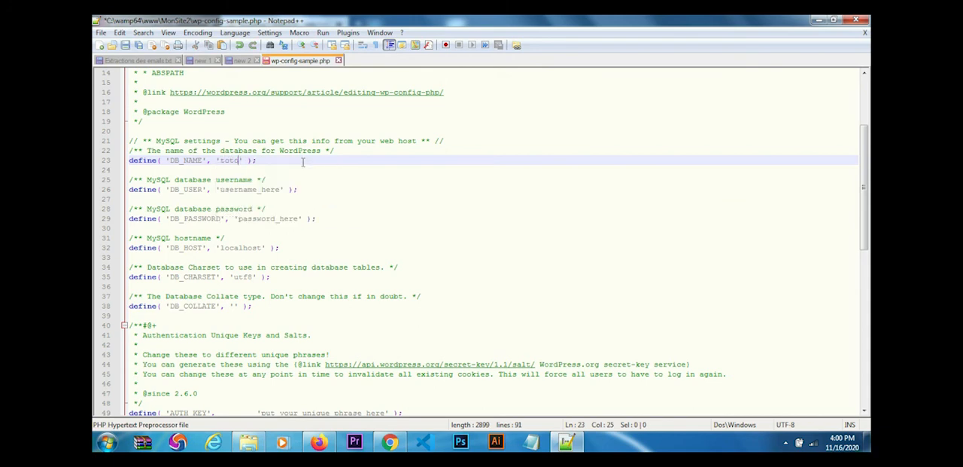
pyautogui.click(320, 442)
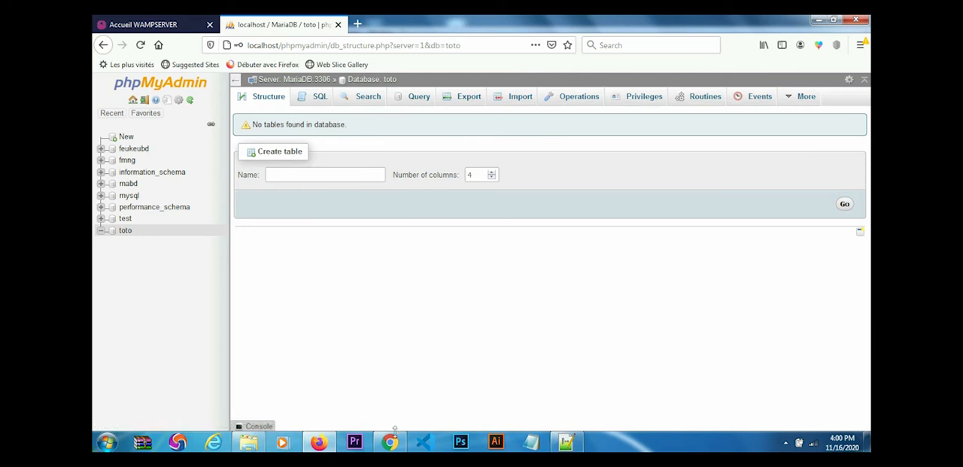
pyautogui.click(566, 442)
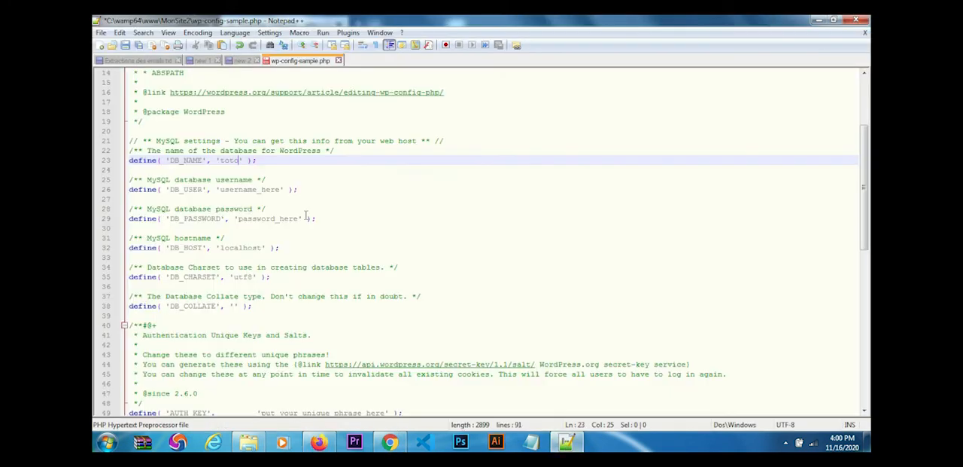
# - Set DB_USER to root and empty the DB_PASSWORD value in the MySQL settings
pyautogui.click(219, 190)
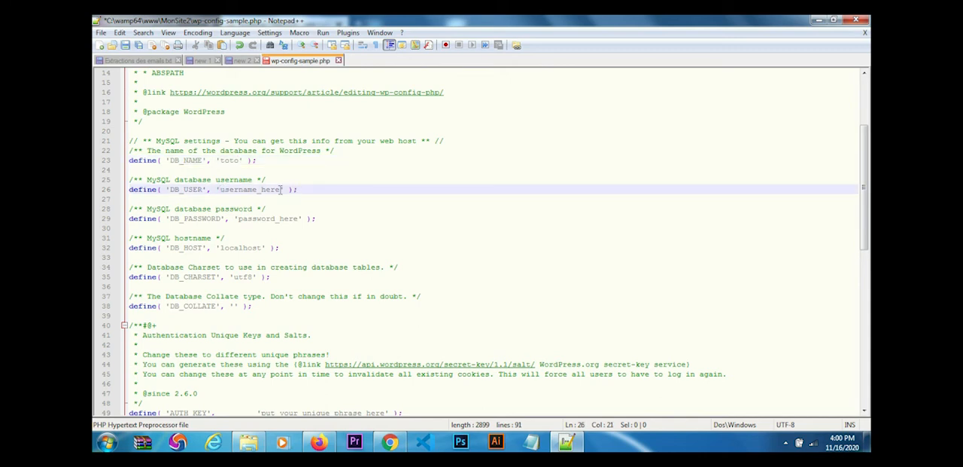
pyautogui.keyDown('shift'); pyautogui.click(281, 189); pyautogui.keyUp('shift')
pyautogui.write('root')
pyautogui.click(239, 219)
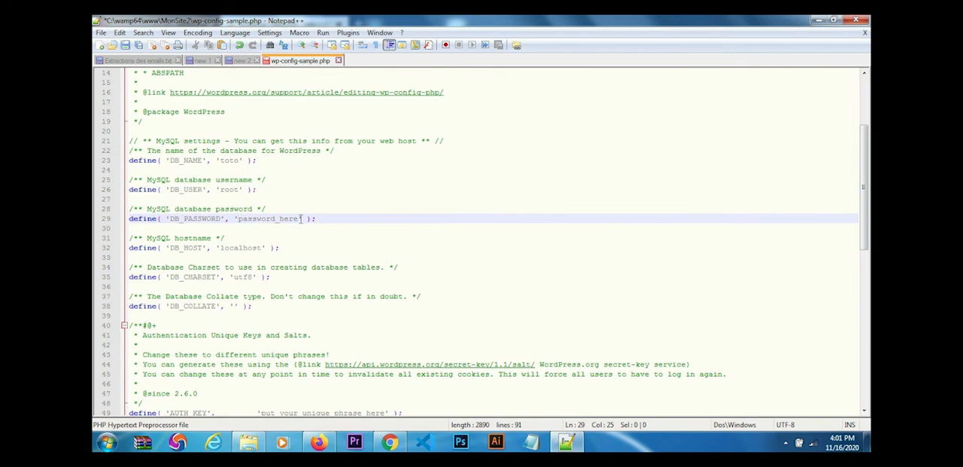
pyautogui.keyDown('shift'); pyautogui.click(299, 219); pyautogui.keyUp('shift')
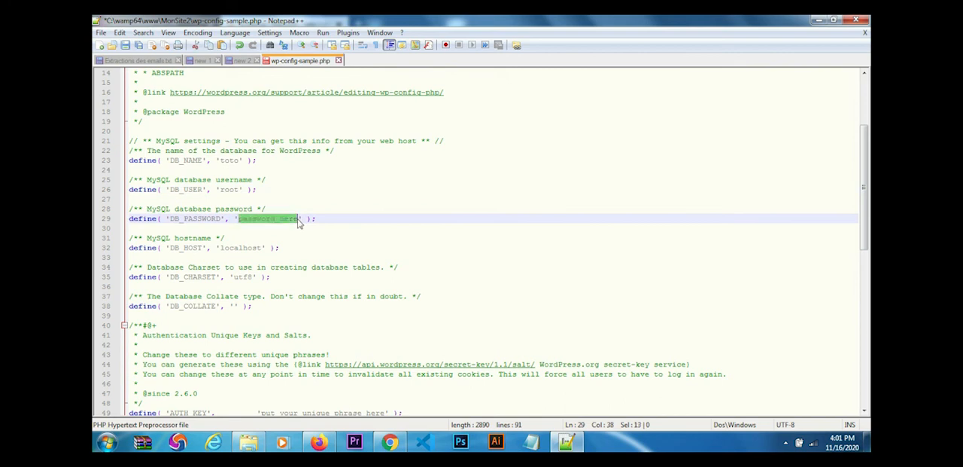
pyautogui.press('BackSpace')
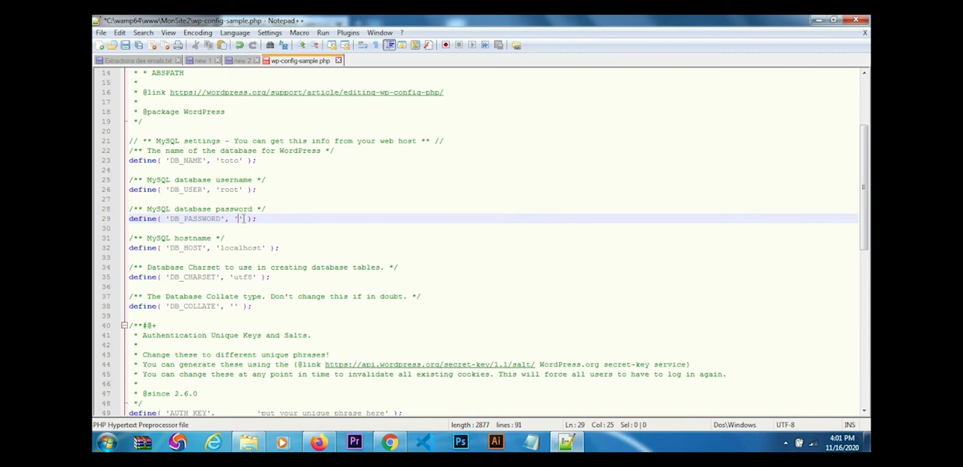
# - Save the edited configuration in the MonSite2 folder under the new name wp-config.php
pyautogui.click(101, 33)
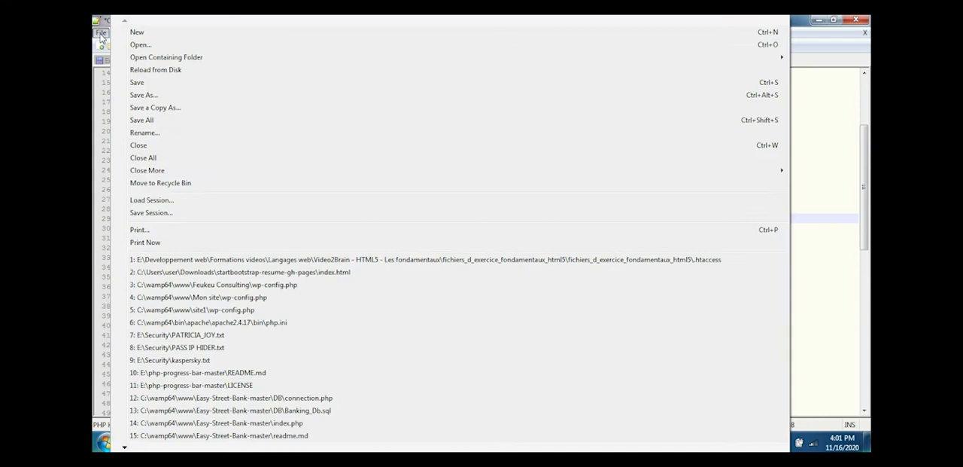
pyautogui.click(142, 96)
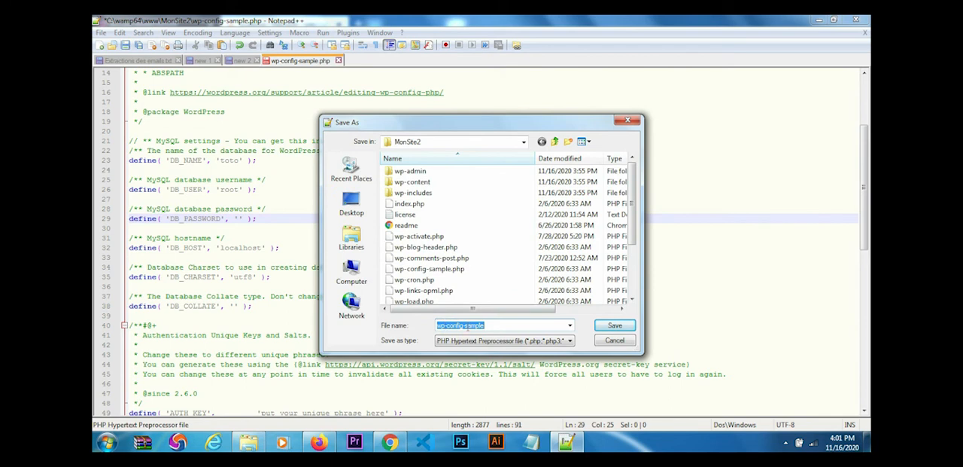
pyautogui.click(487, 324)
pyautogui.press('BackSpace')
pyautogui.press('BackSpace')
pyautogui.press('BackSpace')
pyautogui.press('BackSpace')
pyautogui.press('BackSpace')
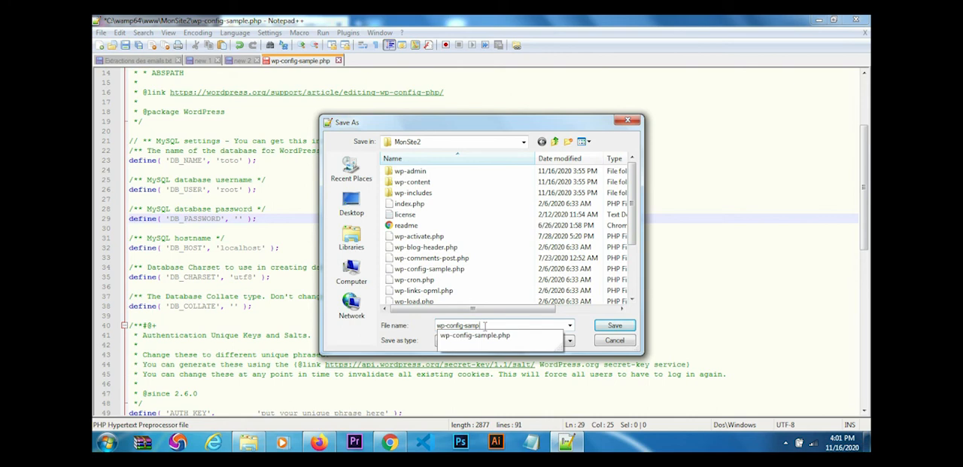
pyautogui.press('BackSpace')
pyautogui.press('BackSpace')
pyautogui.write('.php')
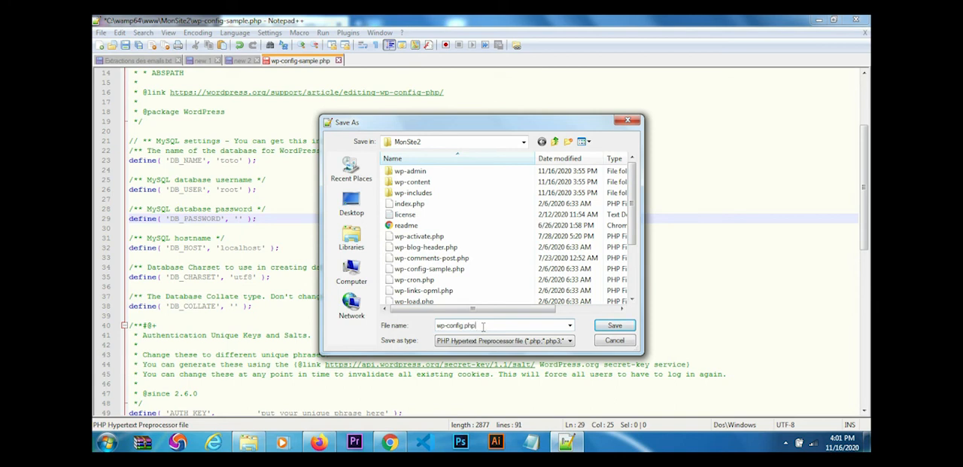
pyautogui.click(614, 326)
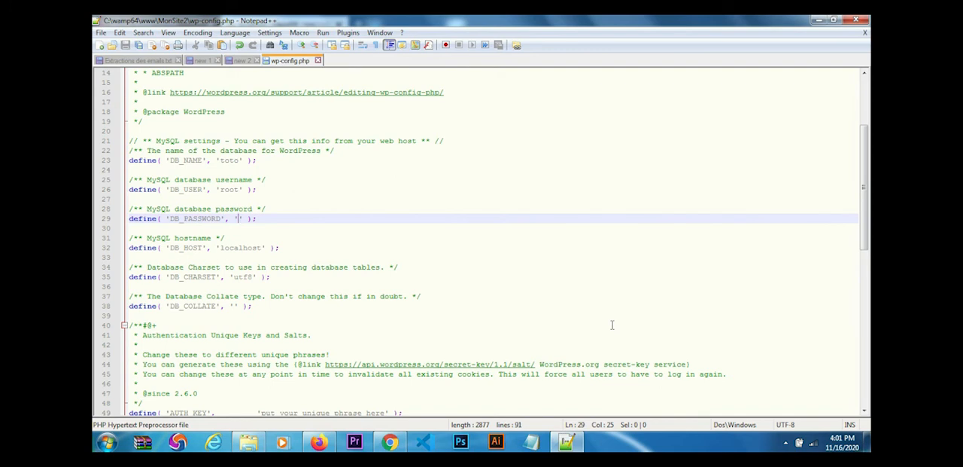
# - Switch to the WampServer page in Firefox and load localhost/MonSite2 to start the WordPress installation
pyautogui.click(319, 443)
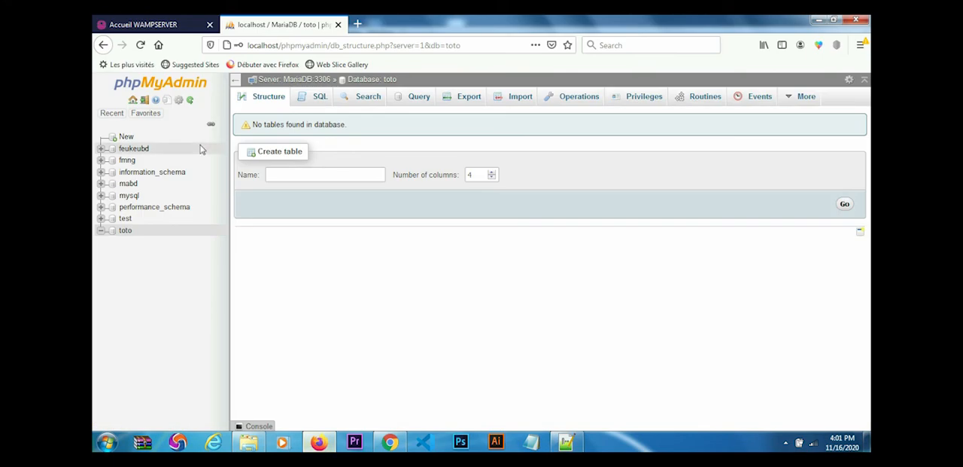
pyautogui.click(150, 28)
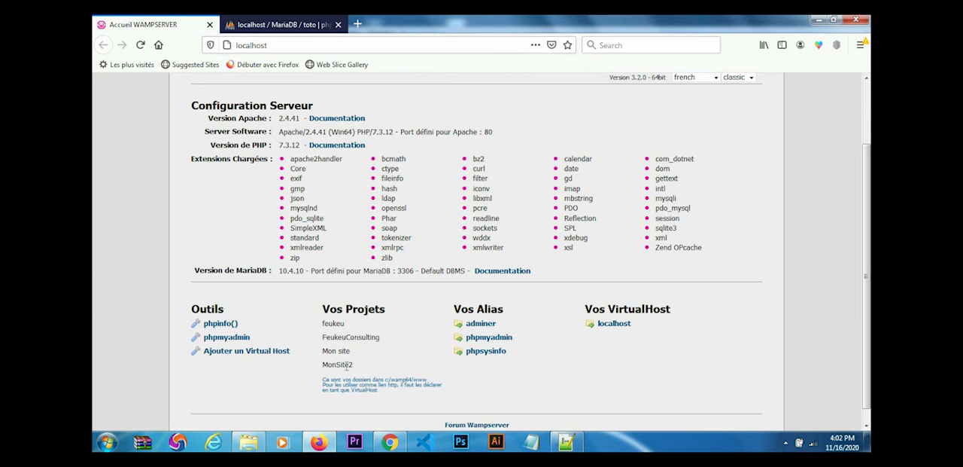
pyautogui.click(275, 45)
pyautogui.click(275, 45)
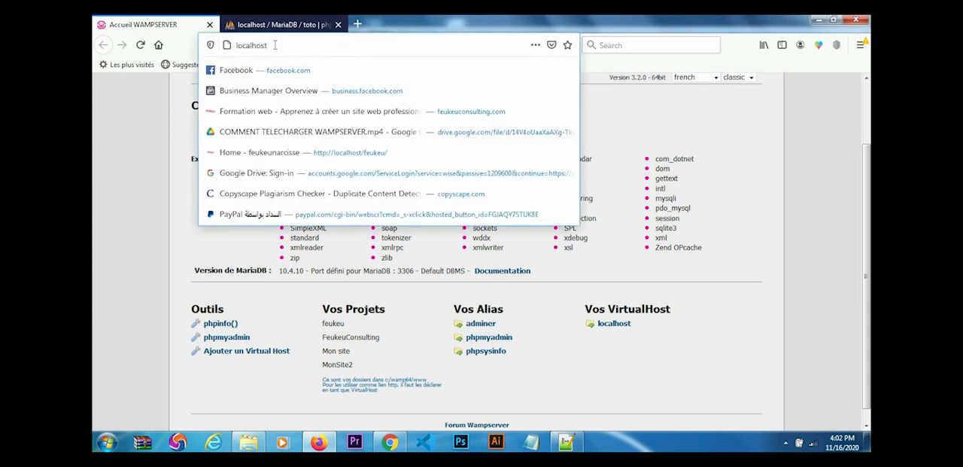
pyautogui.write('/')
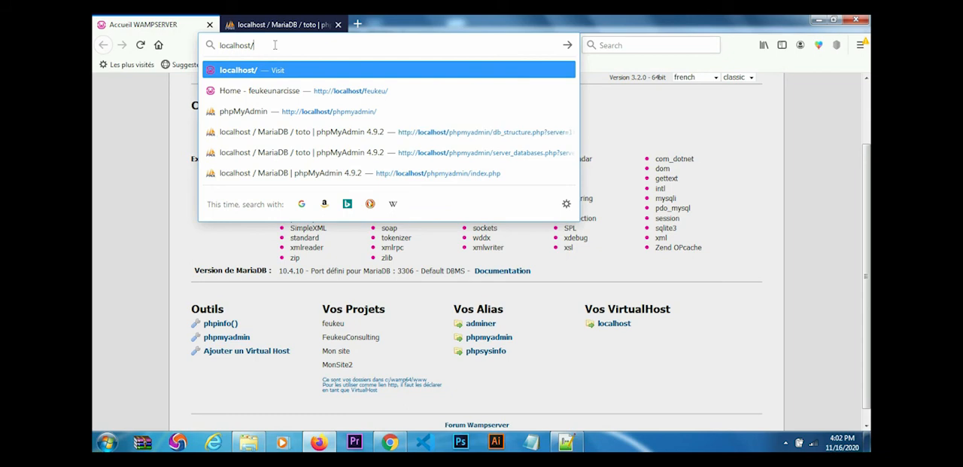
pyautogui.write('Mon')
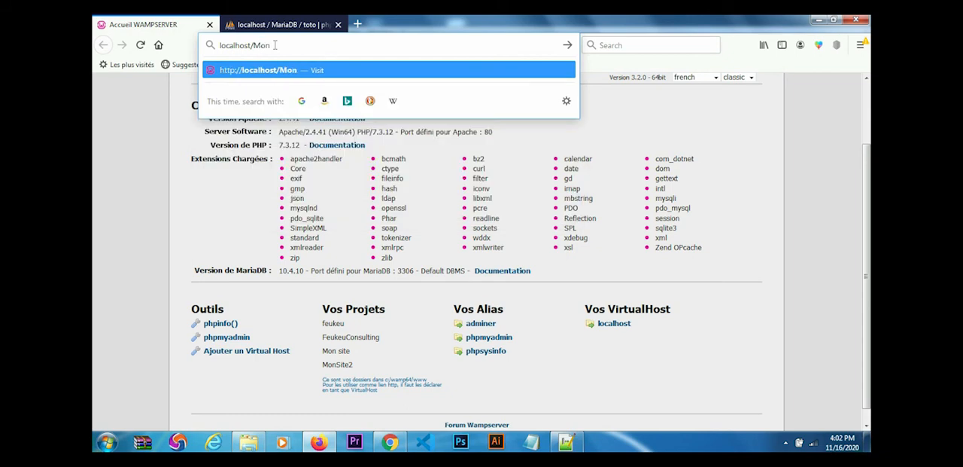
pyautogui.write('Site2')
pyautogui.press('Return')
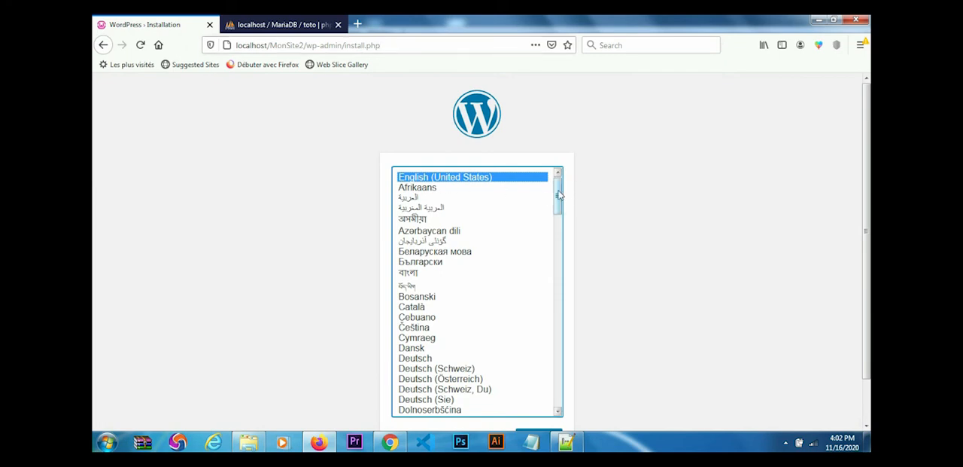
# - Choose Français as the WordPress installer language and continue with the installation
pyautogui.click(561, 222)
pyautogui.moveTo(558, 233); pyautogui.dragTo(558, 265)
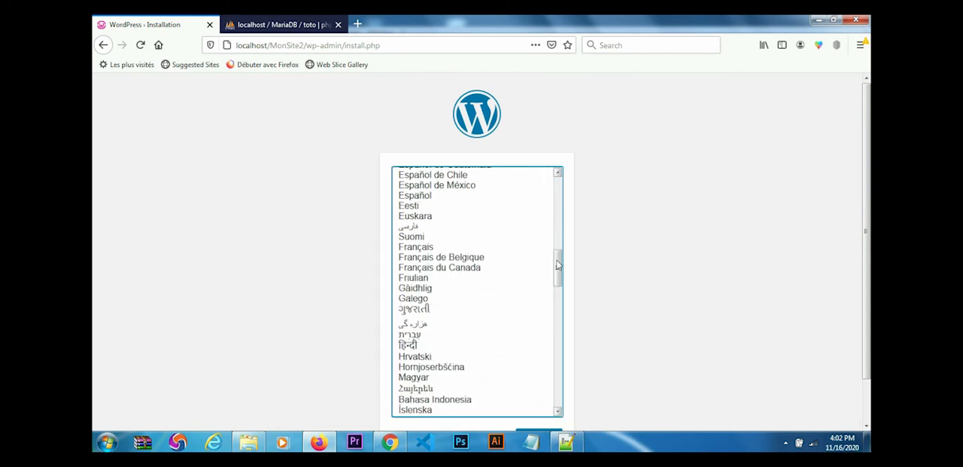
pyautogui.click(426, 249)
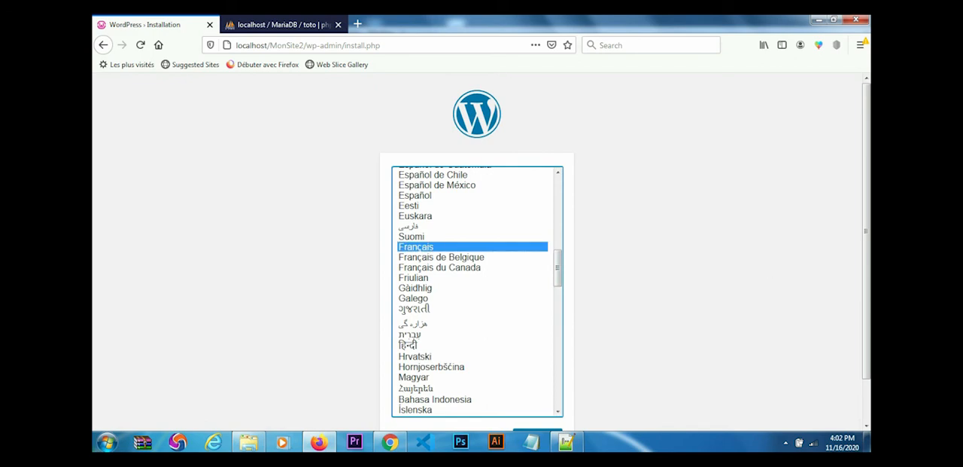
pyautogui.scroll(-1, 867, 212)
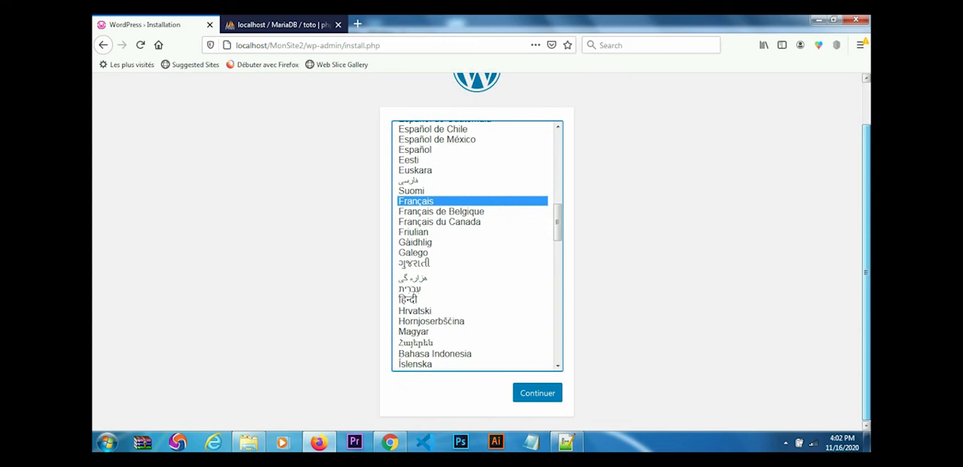
pyautogui.click(538, 392)
pyautogui.click(538, 393)
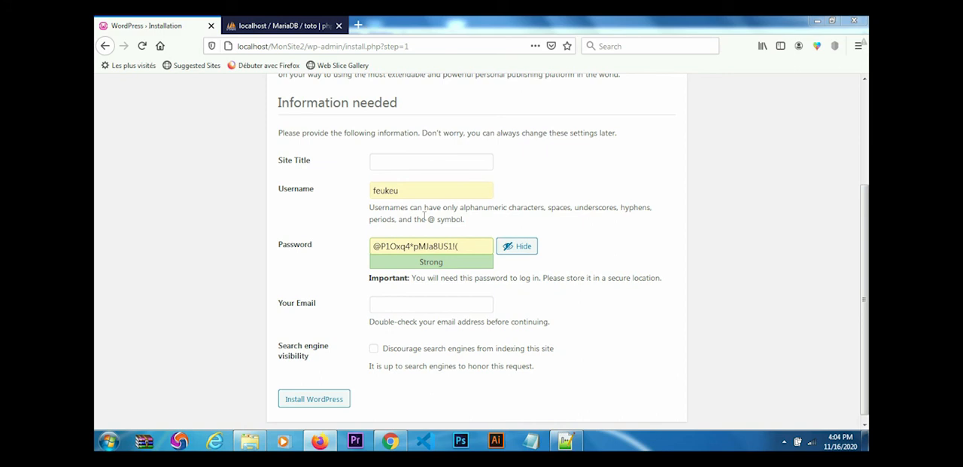
# - Enter Feukeu Store as the site title and keep the prefilled username
pyautogui.click(390, 163)
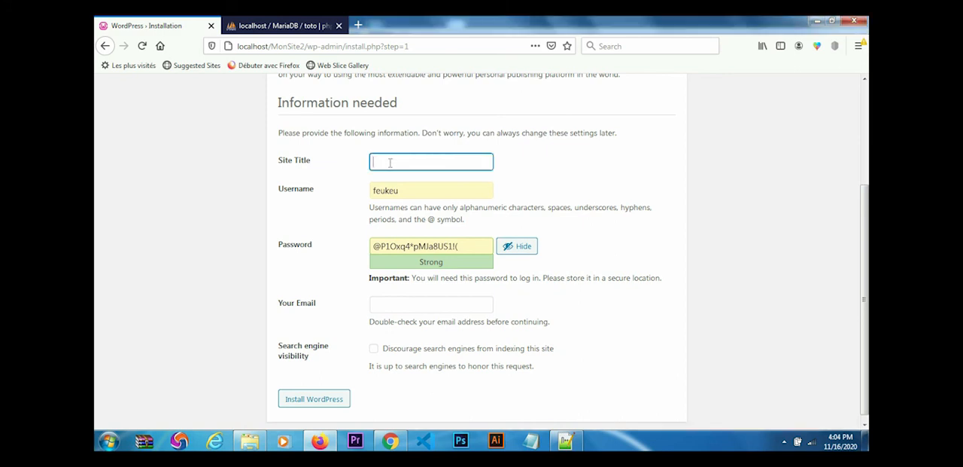
pyautogui.write('Mon')
pyautogui.press('BackSpace')
pyautogui.press('BackSpace')
pyautogui.press('BackSpace')
pyautogui.write('eu Store')
pyautogui.click(403, 191)
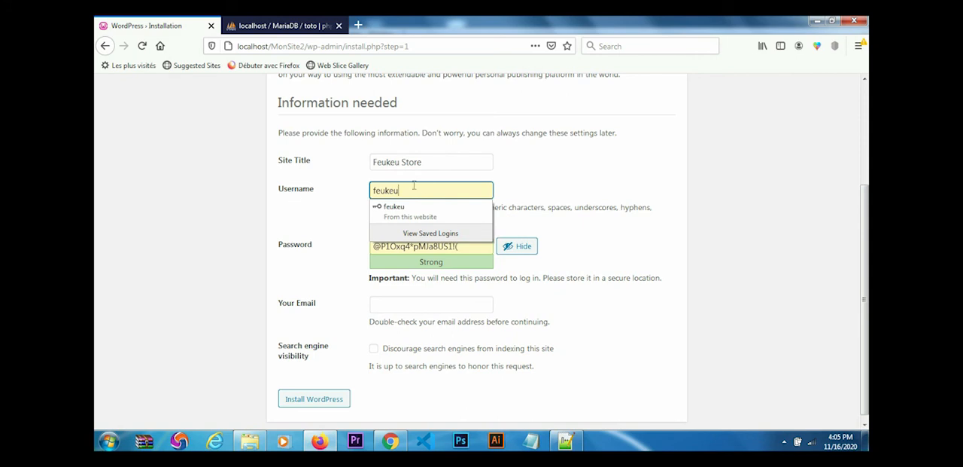
# - Replace the suggested strong password with the chosen account password
pyautogui.click(468, 247)
pyautogui.press('BackSpace')
pyautogui.press('BackSpace')
pyautogui.press('BackSpace')
pyautogui.press('BackSpace')
pyautogui.press('BackSpace')
pyautogui.press('BackSpace')
pyautogui.press('BackSpace')
pyautogui.press('BackSpace')
pyautogui.press('BackSpace')
pyautogui.press('BackSpace')
pyautogui.press('BackSpace')
pyautogui.press('BackSpace')
pyautogui.press('BackSpace')
pyautogui.press('BackSpace')
pyautogui.press('BackSpace')
pyautogui.press('BackSpace')
pyautogui.press('BackSpace')
pyautogui.press('BackSpace')
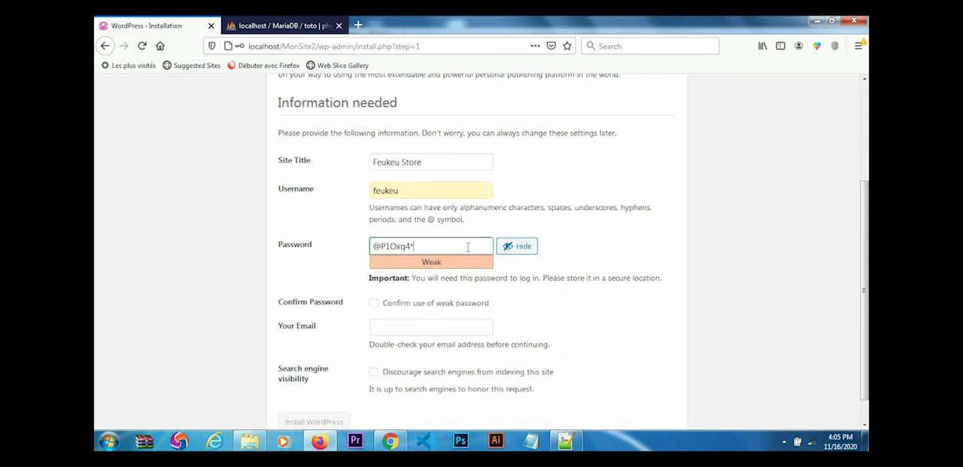
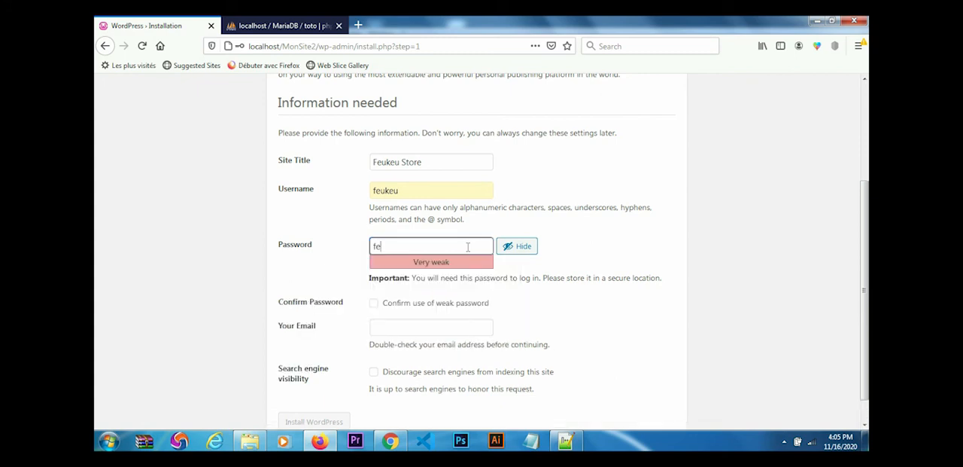
pyautogui.click(610, 256)
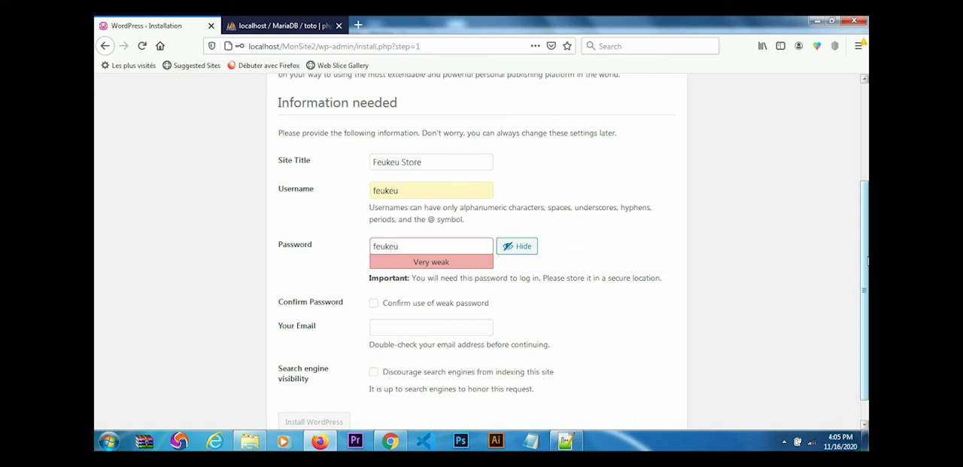
# - Confirm the use of a weak password and hide the password's characters
pyautogui.moveTo(868, 261); pyautogui.dragTo(868, 285)
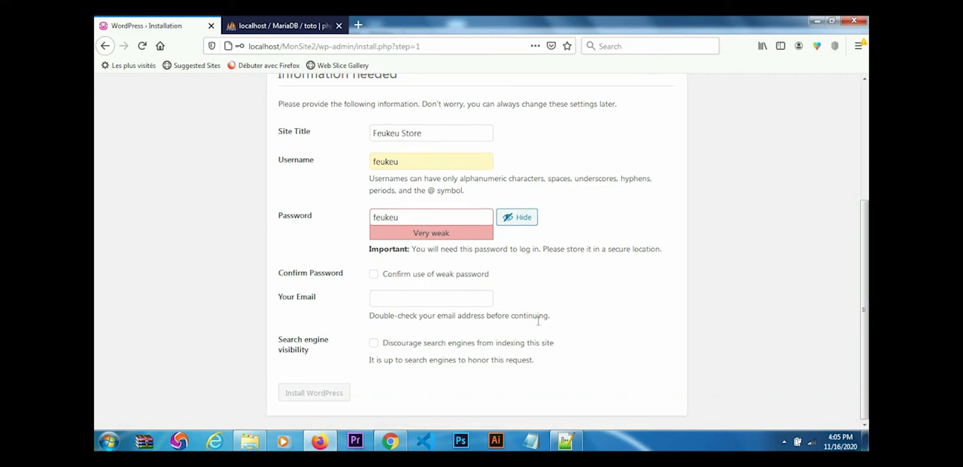
pyautogui.click(374, 275)
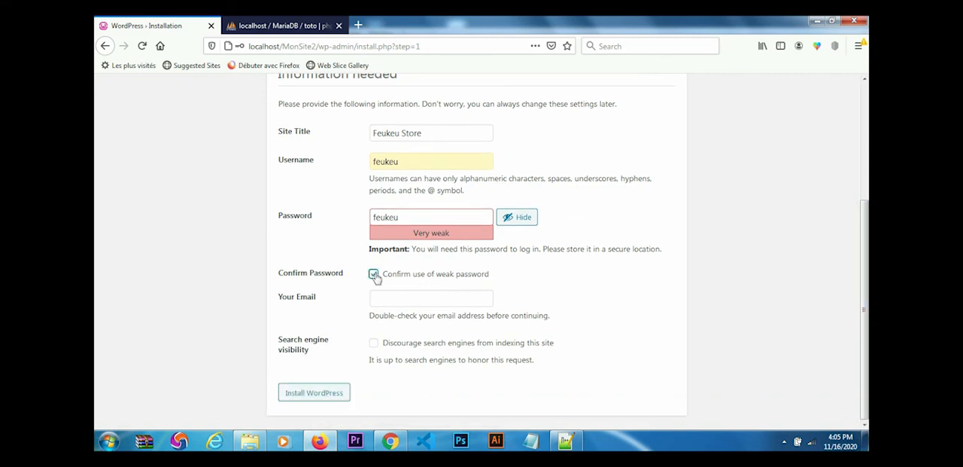
pyautogui.click(514, 217)
pyautogui.click(520, 222)
pyautogui.click(521, 221)
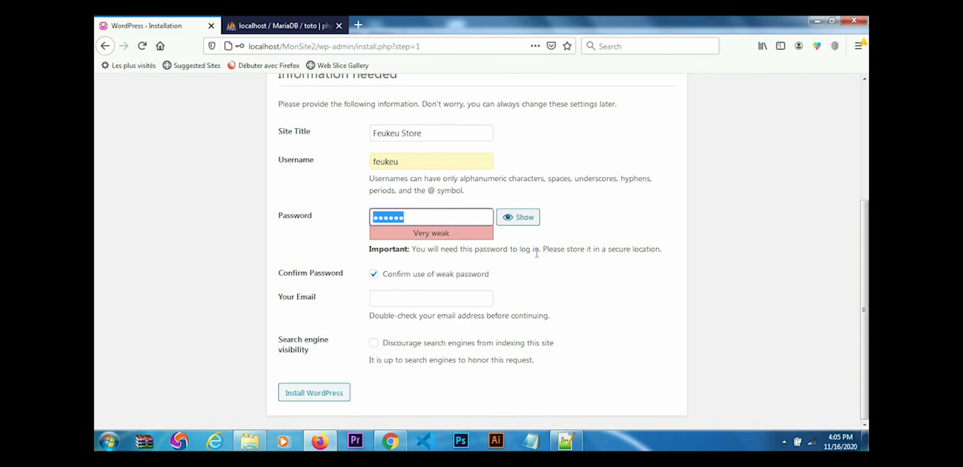
# - Enter the administrator's e-mail address, leave search engine indexing allowed, and install WordPress
pyautogui.click(436, 296)
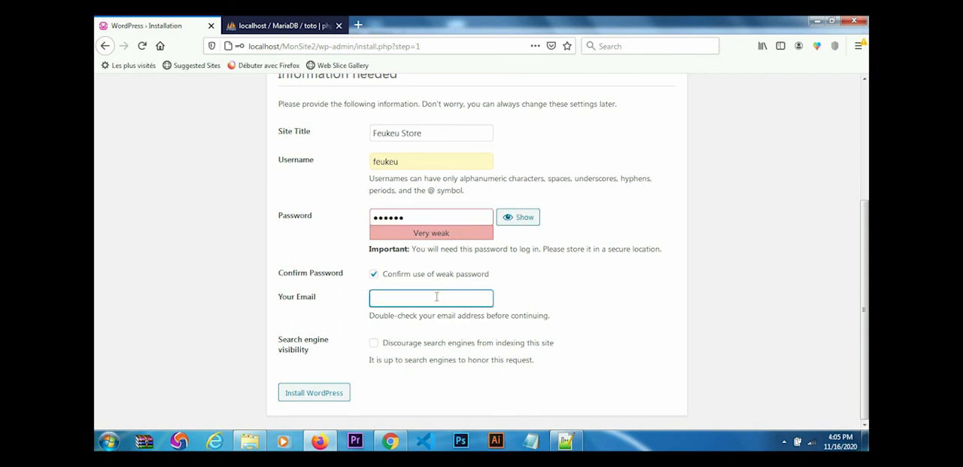
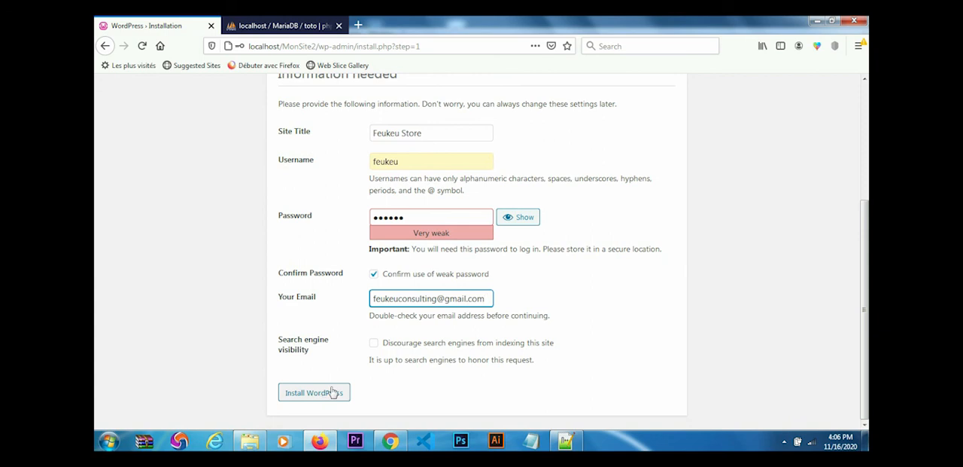
pyautogui.click(375, 344)
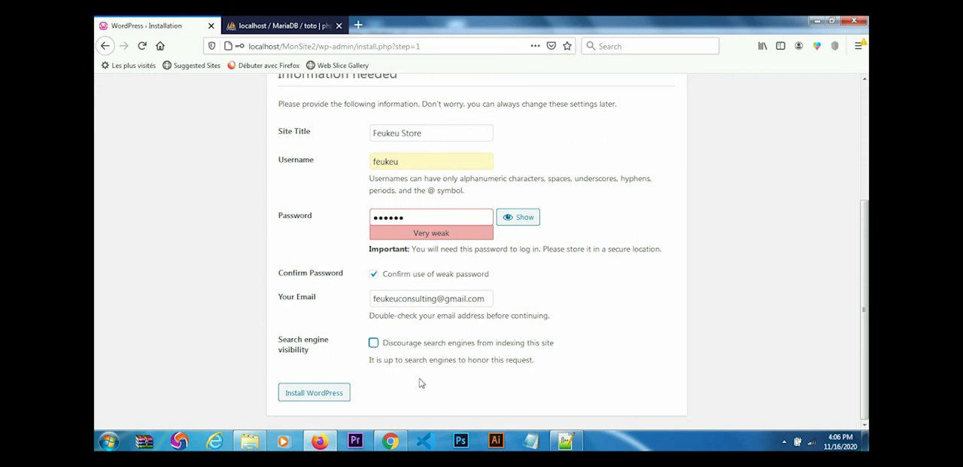
pyautogui.click(314, 399)
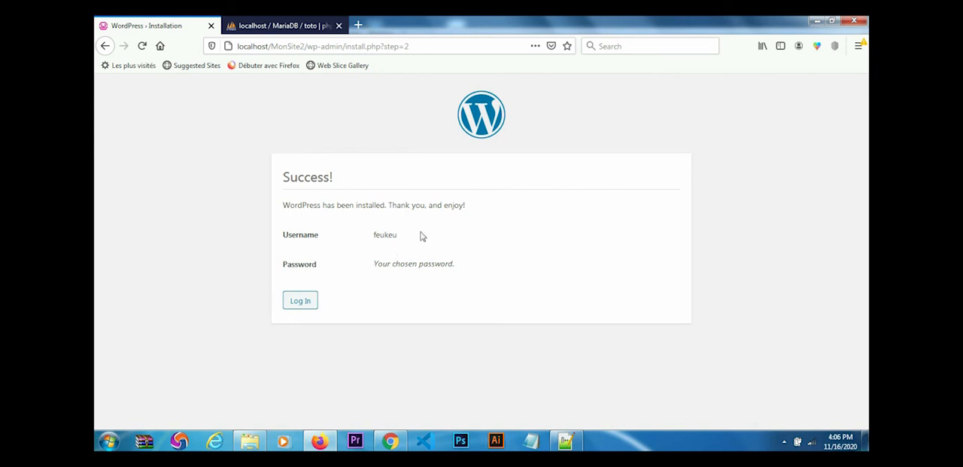
# - Switch to phpMyAdmin and reload the toto database to examine the tables created by WordPress
pyautogui.click(278, 27)
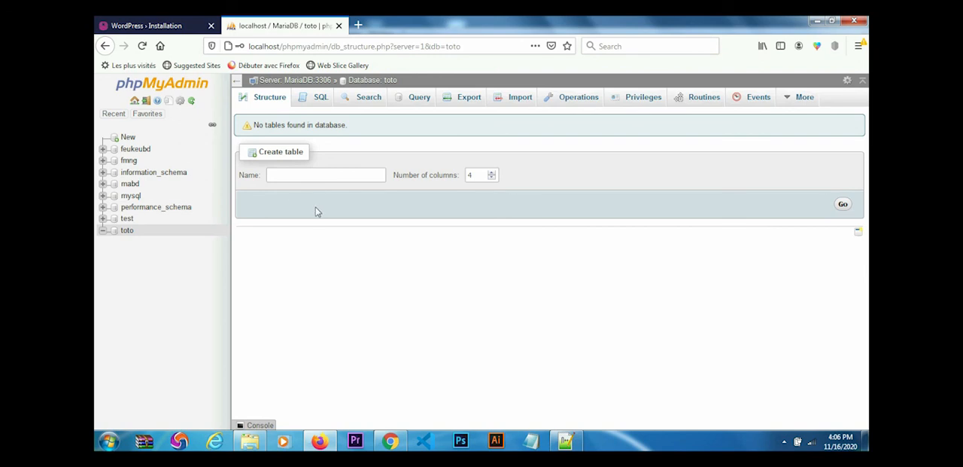
pyautogui.click(126, 233)
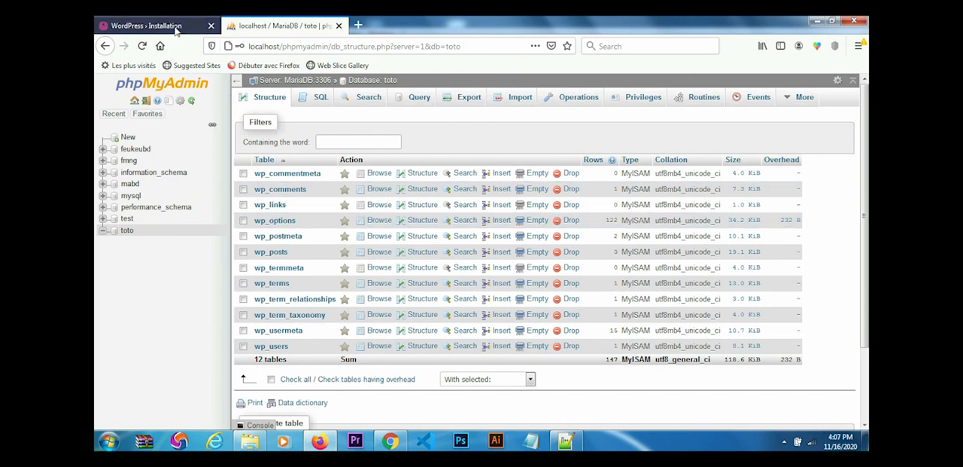
# - Return to the WordPress installation page and log in to the dashboard with the saved credentials
pyautogui.click(150, 26)
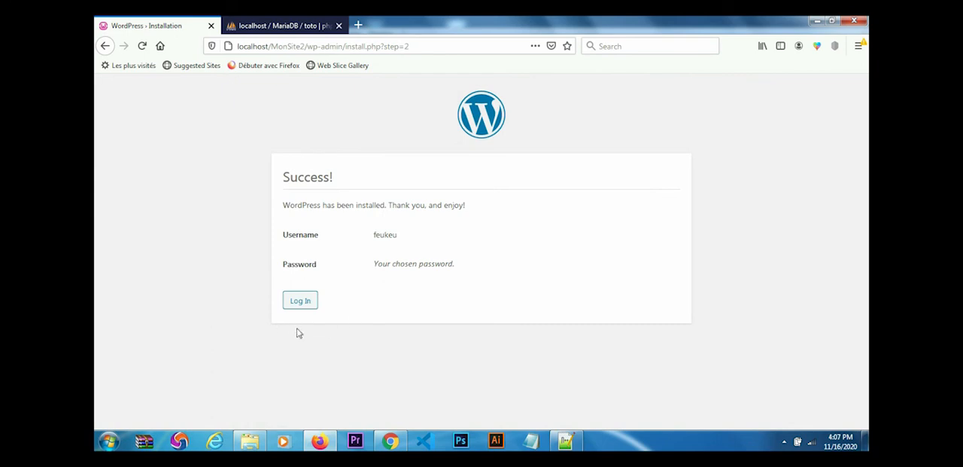
pyautogui.click(300, 303)
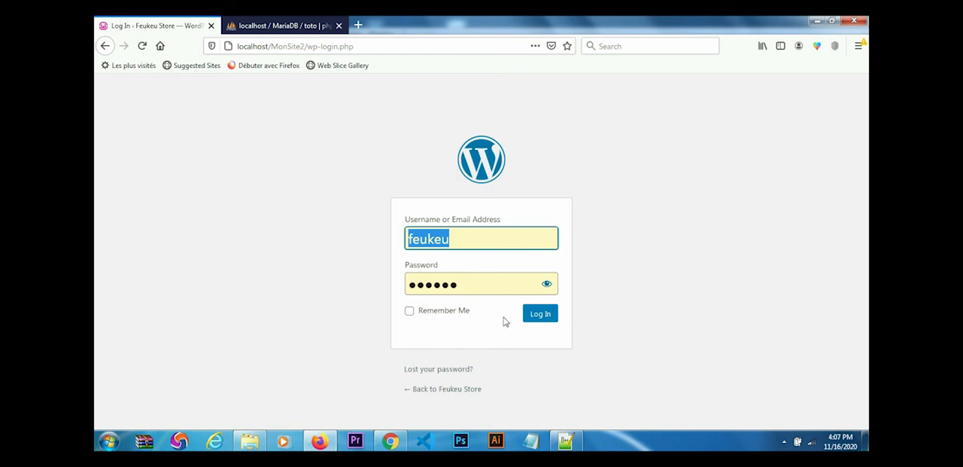
pyautogui.click(541, 315)
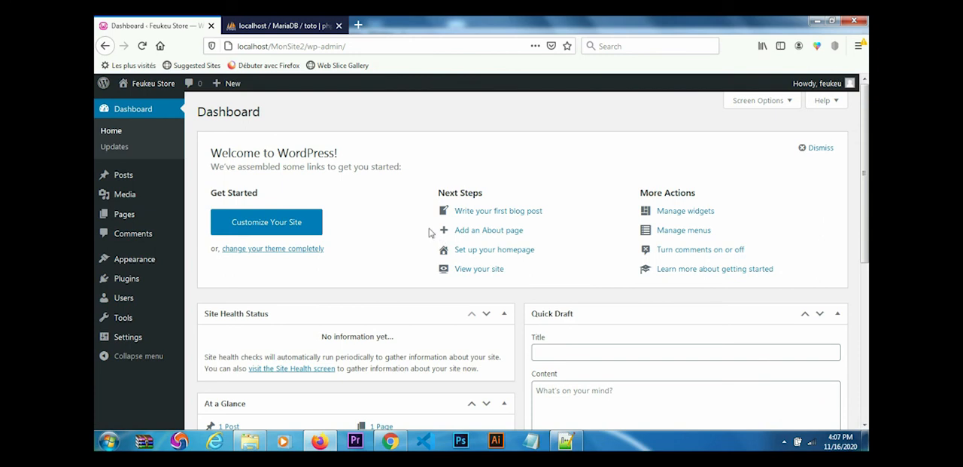
# - Open the public Feukeu Store site in a separate tab and view its home page
pyautogui.moveTo(162, 85)
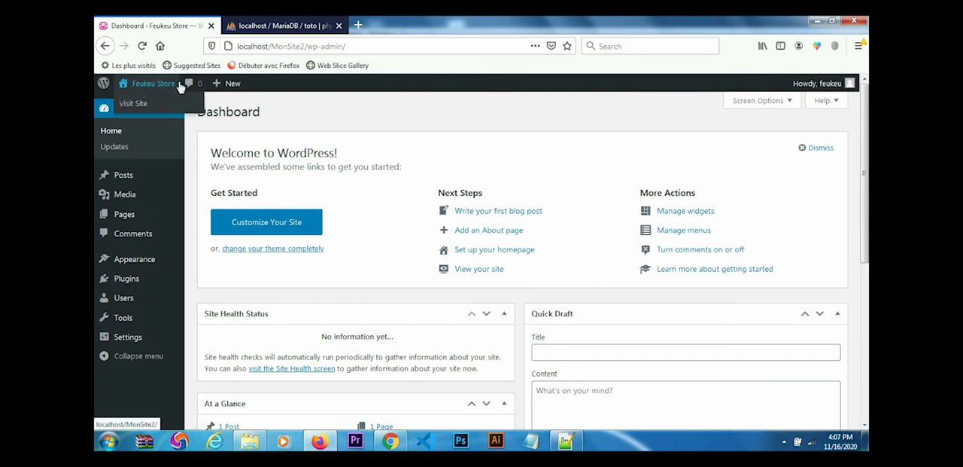
pyautogui.middleClick(141, 106)
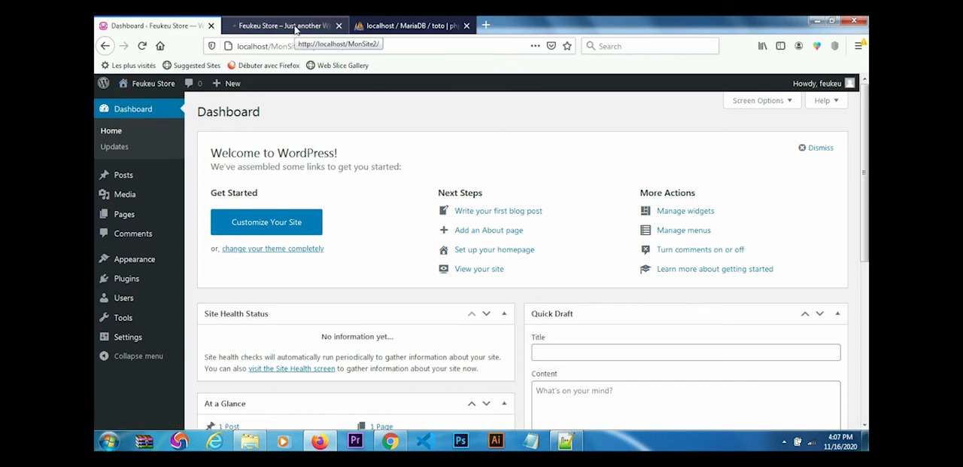
pyautogui.click(296, 29)
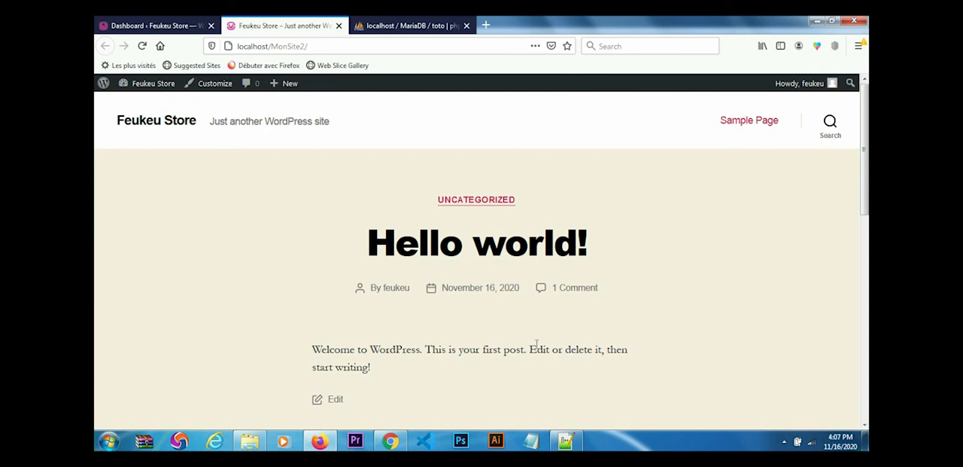
# - Go back to the dashboard and enable auto-updates for the Akismet Anti-Spam and Hello Dolly plugins
pyautogui.click(150, 26)
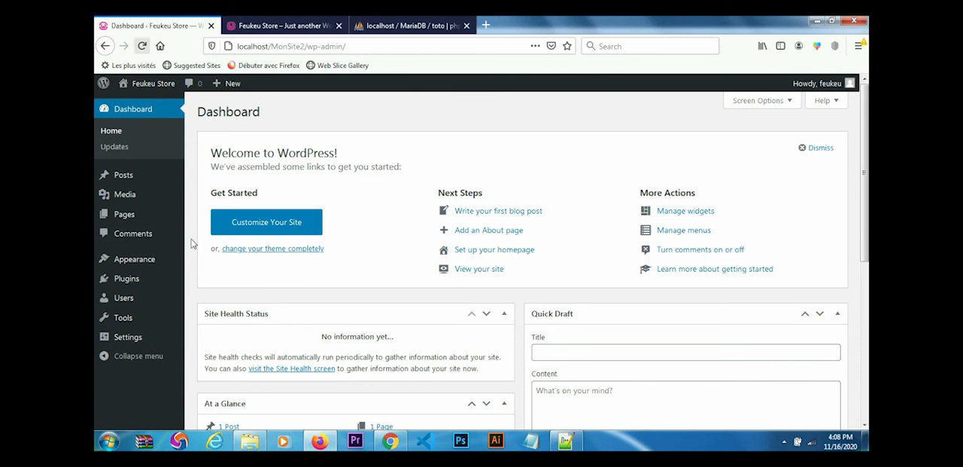
pyautogui.moveTo(130, 281)
pyautogui.click(197, 280)
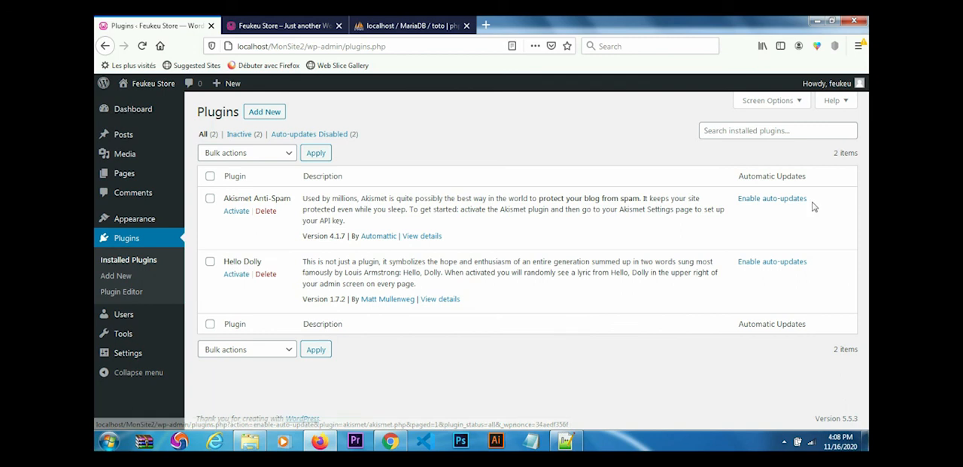
pyautogui.click(767, 199)
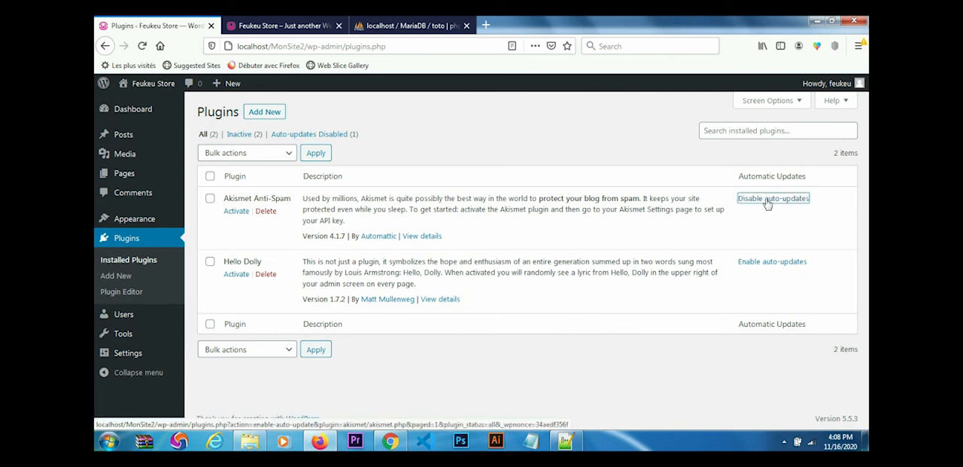
pyautogui.click(771, 263)
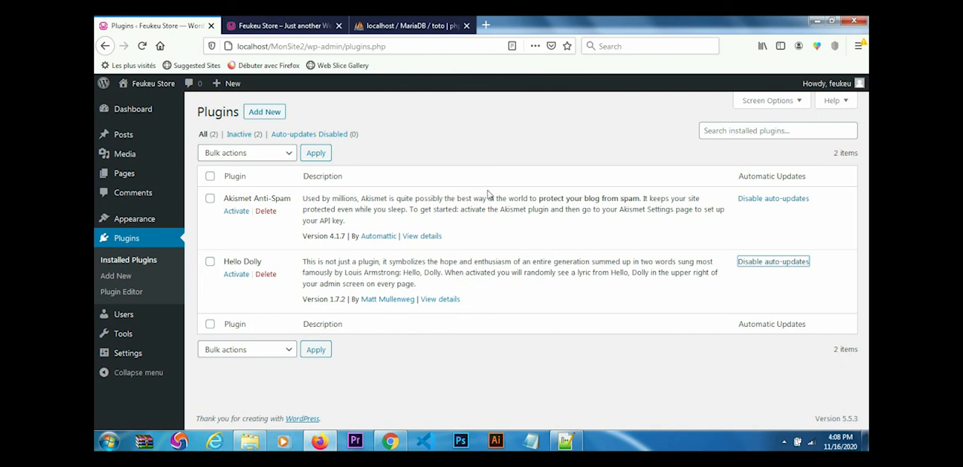
# - Open the WampServer home page at localhost in a new tab and look through its project list
pyautogui.click(277, 33)
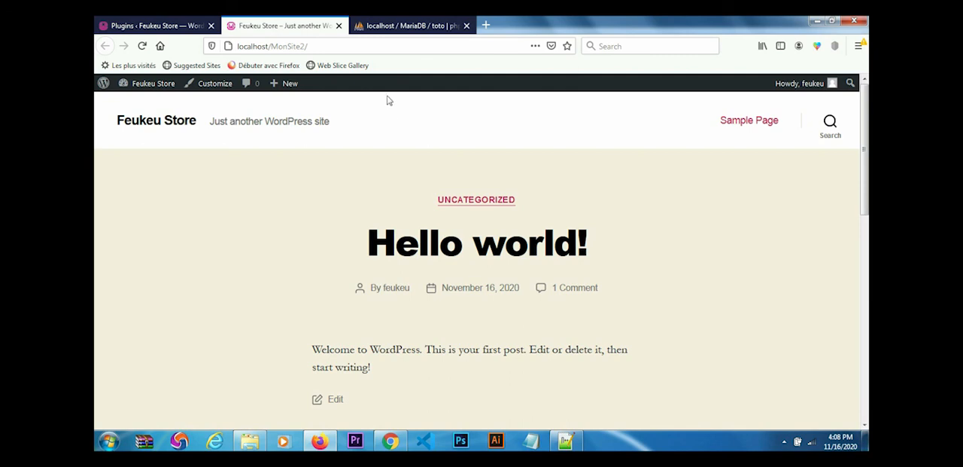
pyautogui.click(485, 26)
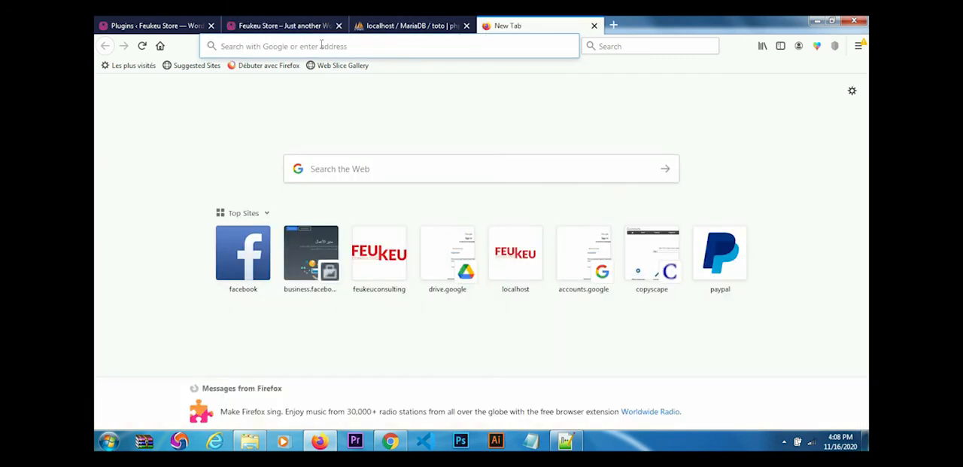
pyautogui.write('l')
pyautogui.press('Return')
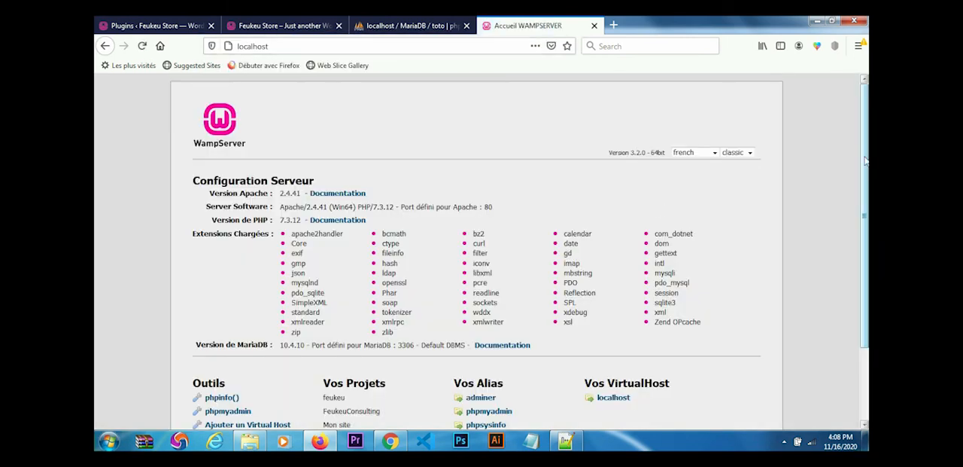
pyautogui.scroll(-2, 865, 160)
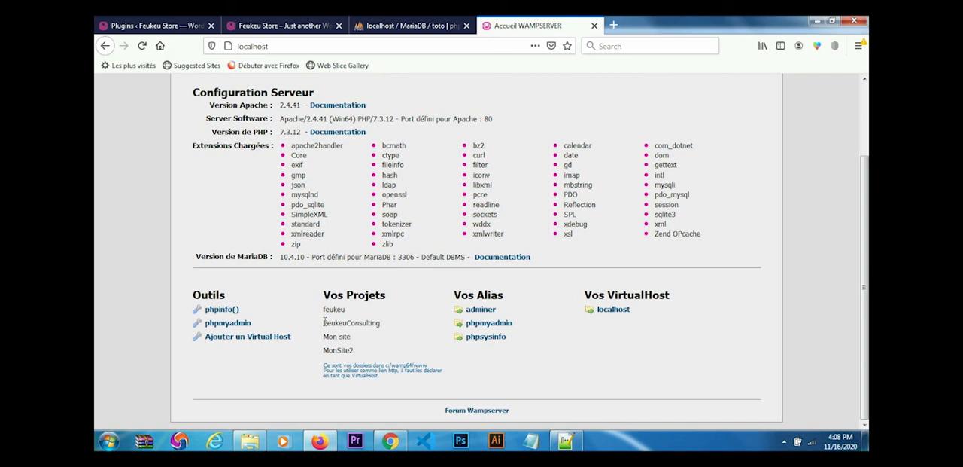
# - Open the FeukeuConsulting project at localhost/FeukeuConsulting using its name copied from the project list, and compare its home page with the Feukeu Store site
pyautogui.moveTo(325, 320); pyautogui.dragTo(382, 323)
pyautogui.hotkey('ctrl', 'c')
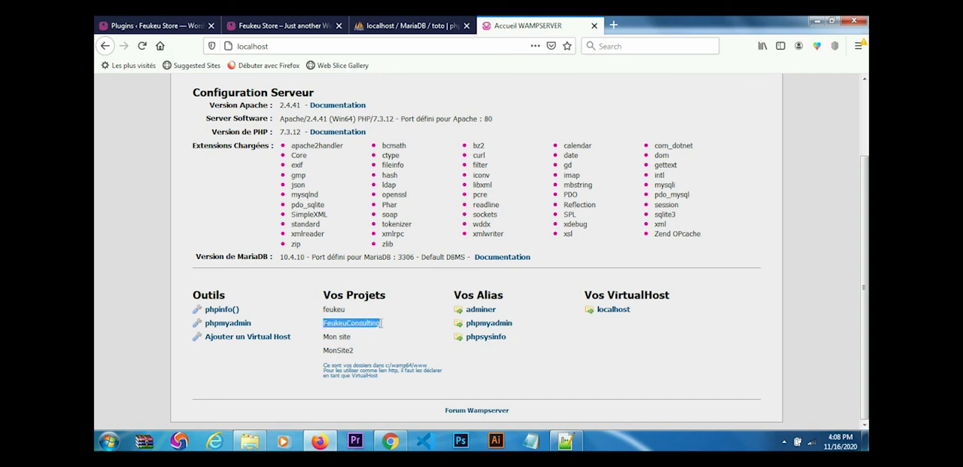
pyautogui.click(289, 46)
pyautogui.click(289, 46)
pyautogui.write('/')
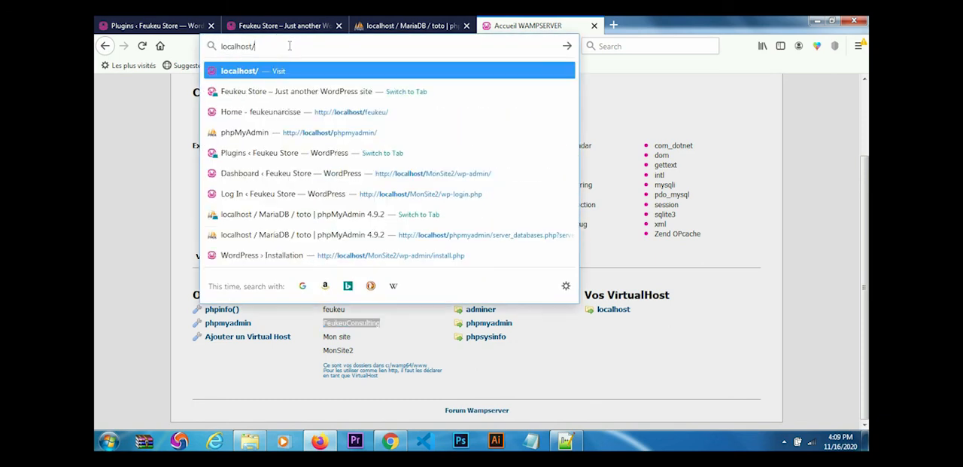
pyautogui.hotkey('ctrl', 'v')
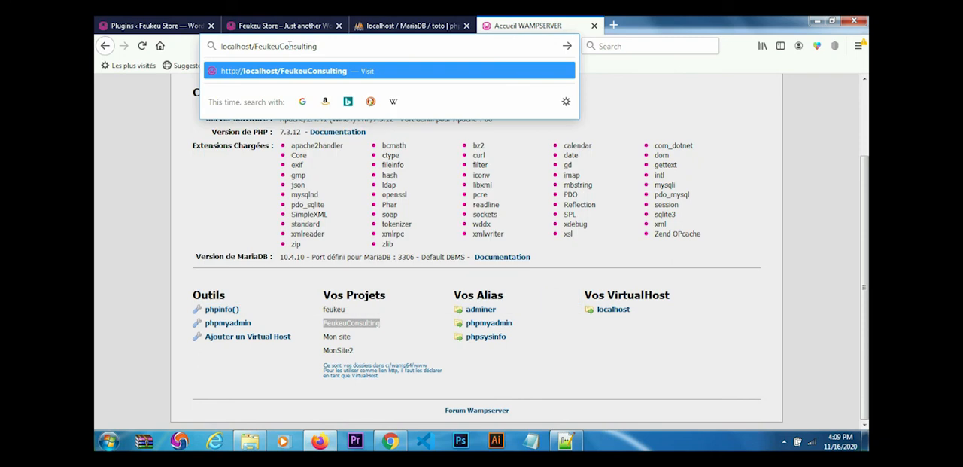
pyautogui.press('Return')
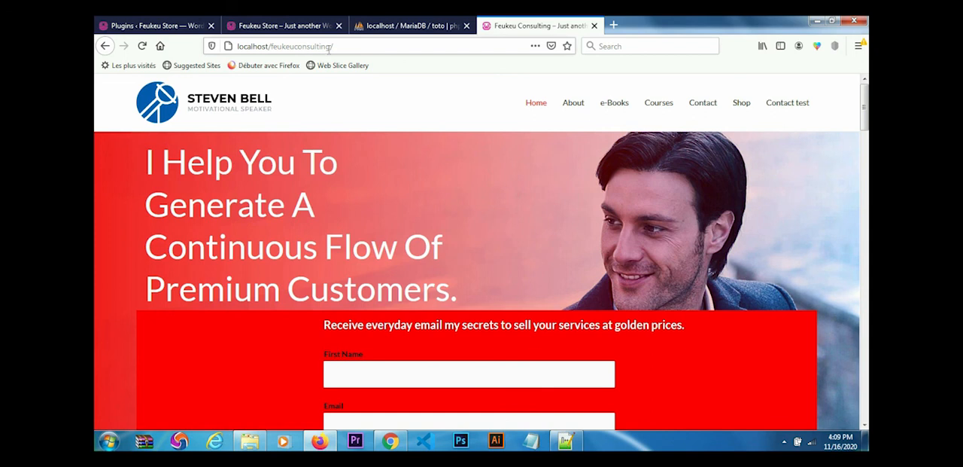
pyautogui.click(280, 27)
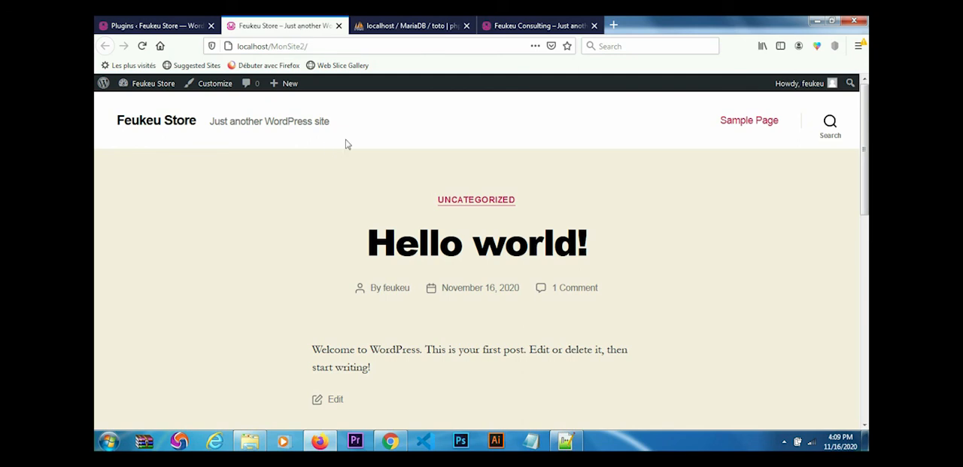
pyautogui.click(542, 24)
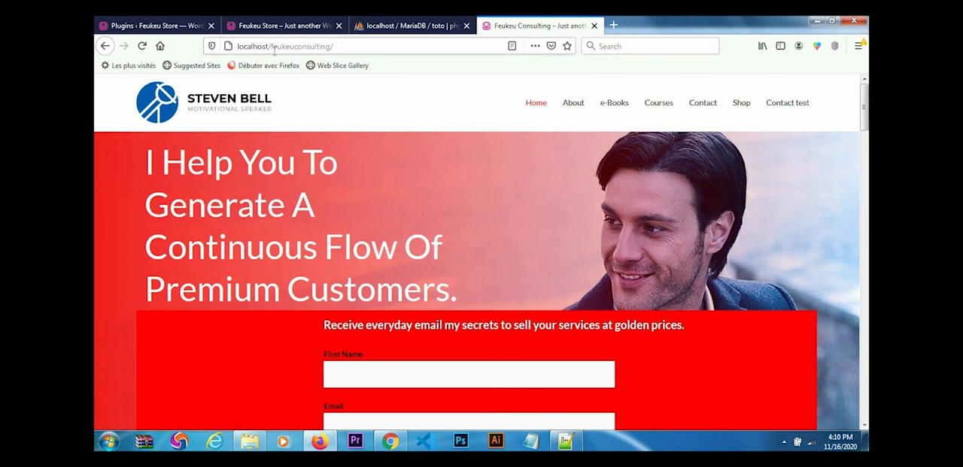
# - Go to localhost/feukeuconsulting/wp-admin and log in to the Feukeu Consulting dashboard with the saved credentials
pyautogui.click(338, 46)
pyautogui.click(338, 47)
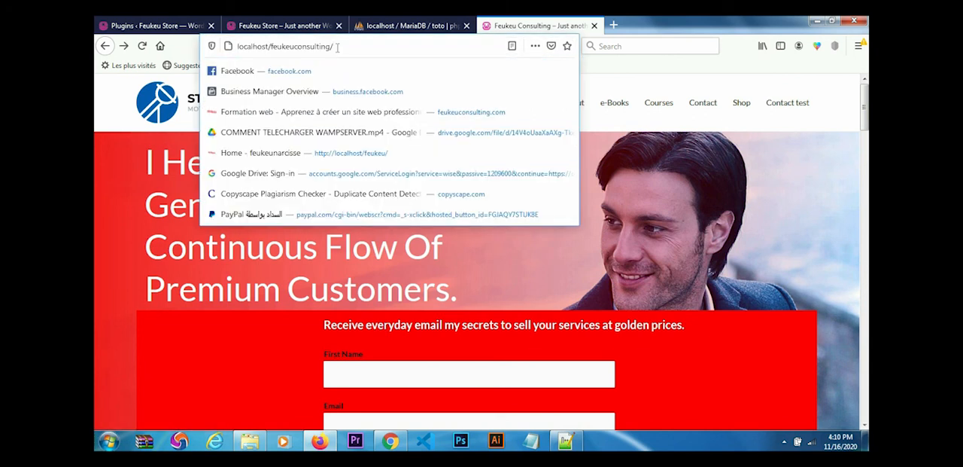
pyautogui.write('wp-ad')
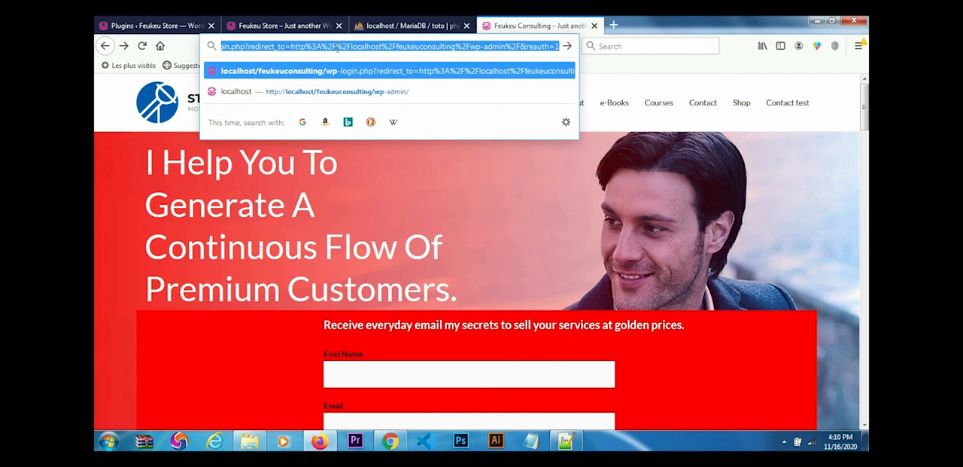
pyautogui.write('min/')
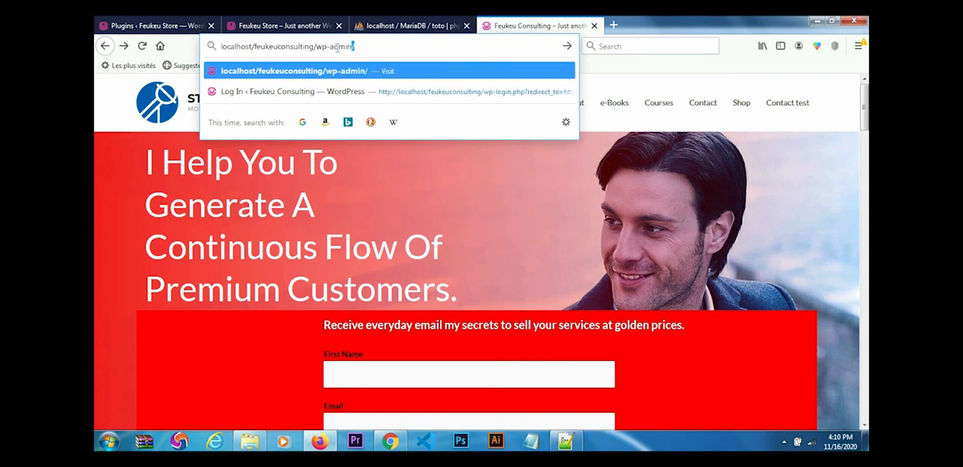
pyautogui.press('Return')
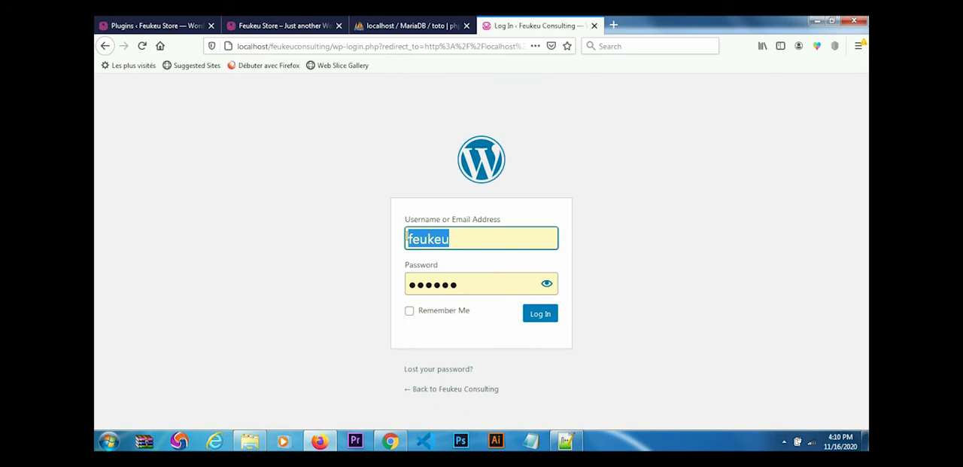
pyautogui.click(542, 316)
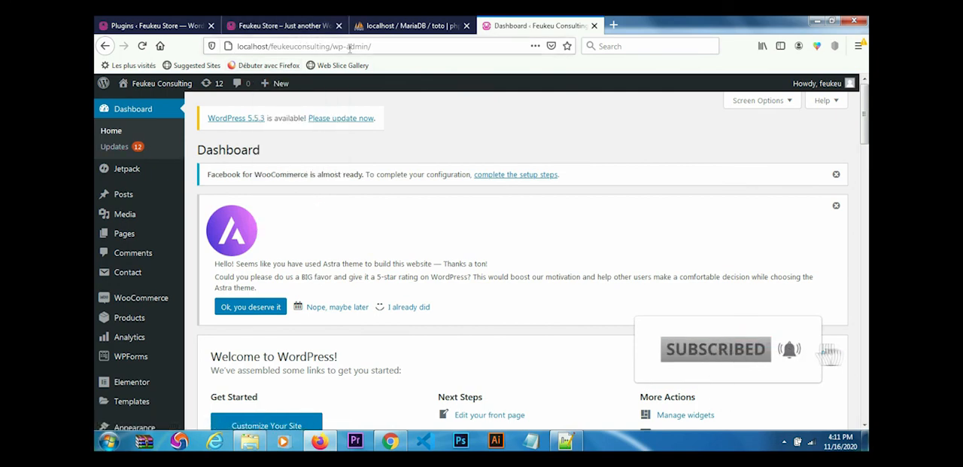
# - Move the Feukeu Consulting dashboard tab directly after the Feukeu Store Plugins tab, and switch to the Plugins page
pyautogui.moveTo(558, 27); pyautogui.dragTo(260, 28)
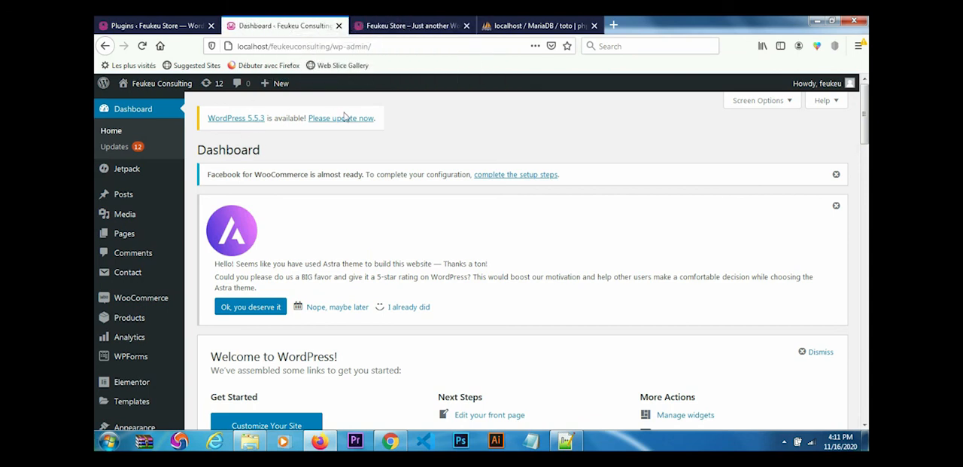
pyautogui.click(169, 27)
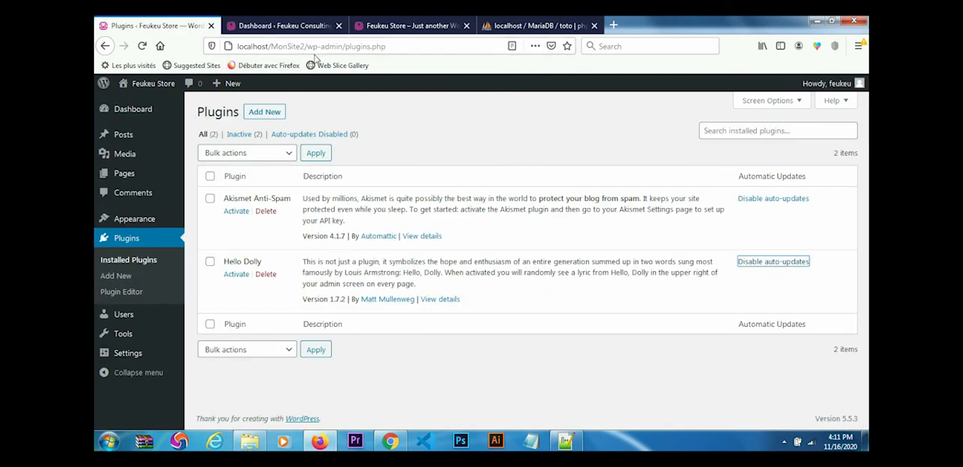
# - Review the project list on the WampServer home page at localhost in another tab, and return to the Feukeu Store Plugins page
pyautogui.click(614, 27)
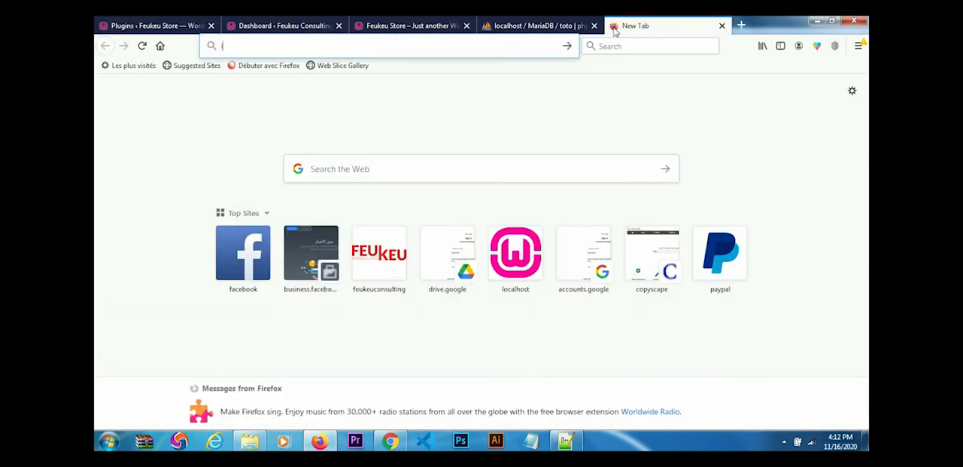
pyautogui.write('loca')
pyautogui.press('Return')
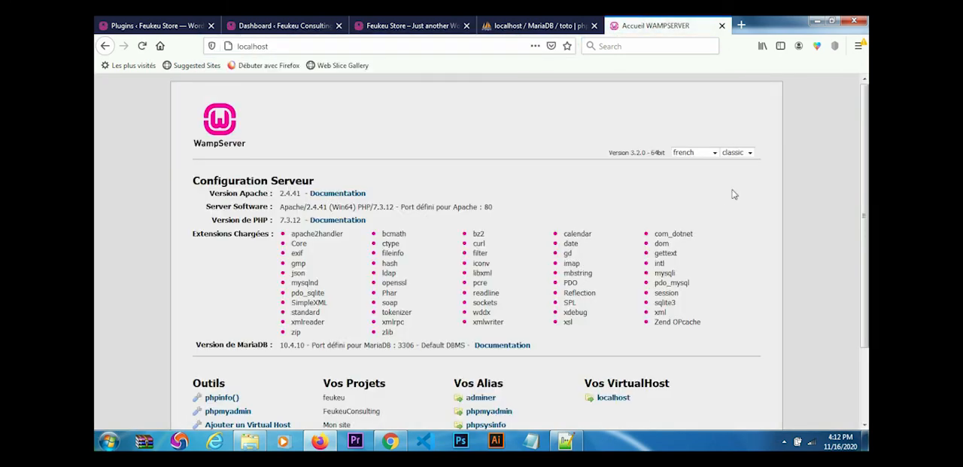
pyautogui.scroll(-3, 453, 371)
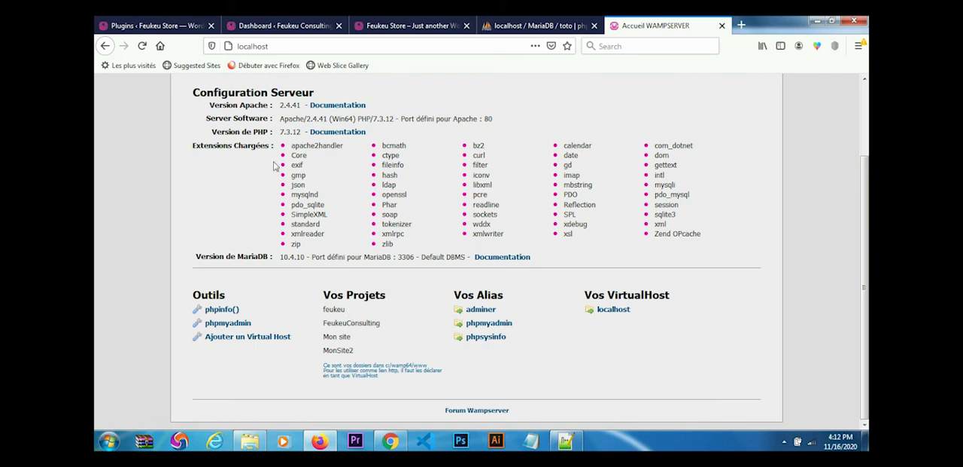
pyautogui.click(274, 46)
pyautogui.click(274, 46)
pyautogui.write('/')
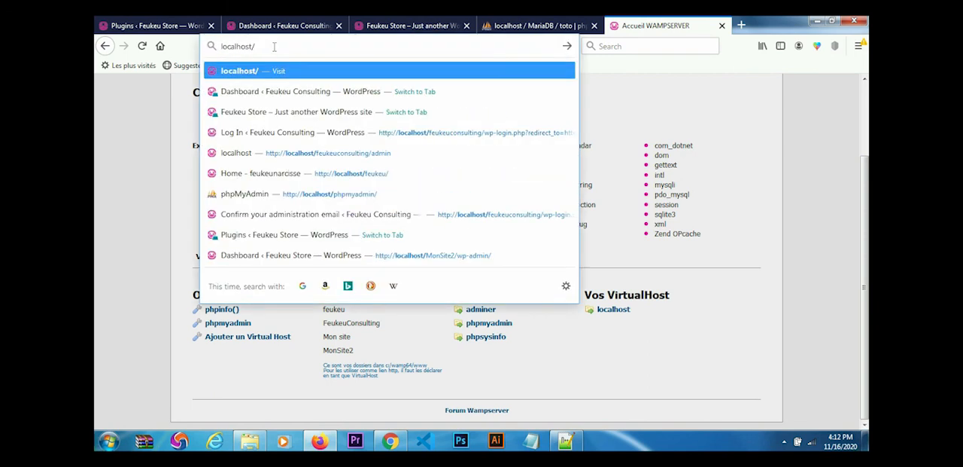
pyautogui.click(186, 30)
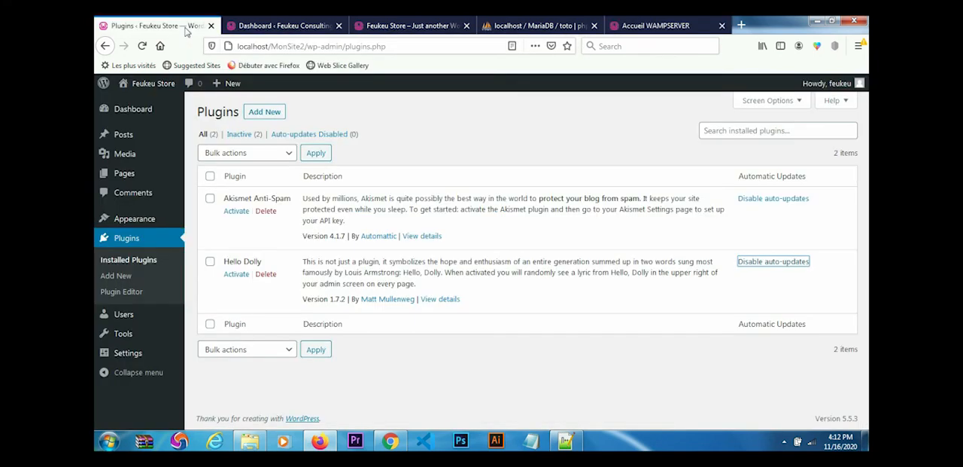